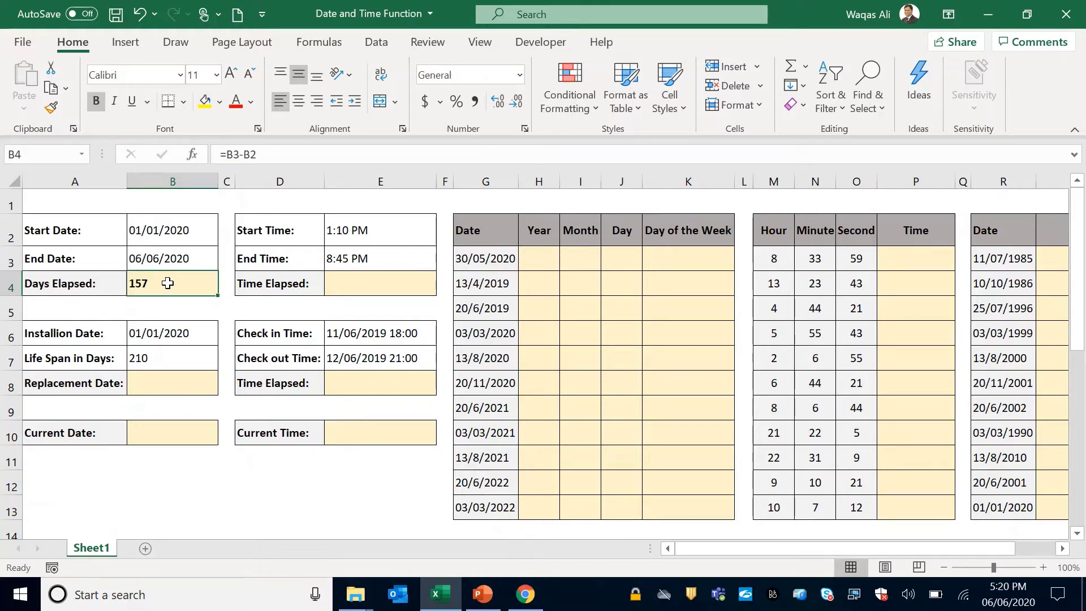
- Calculate the Time Elapsed in cell E4 by subtracting the start time from the end time with =E3-E2
left_click(394, 283)
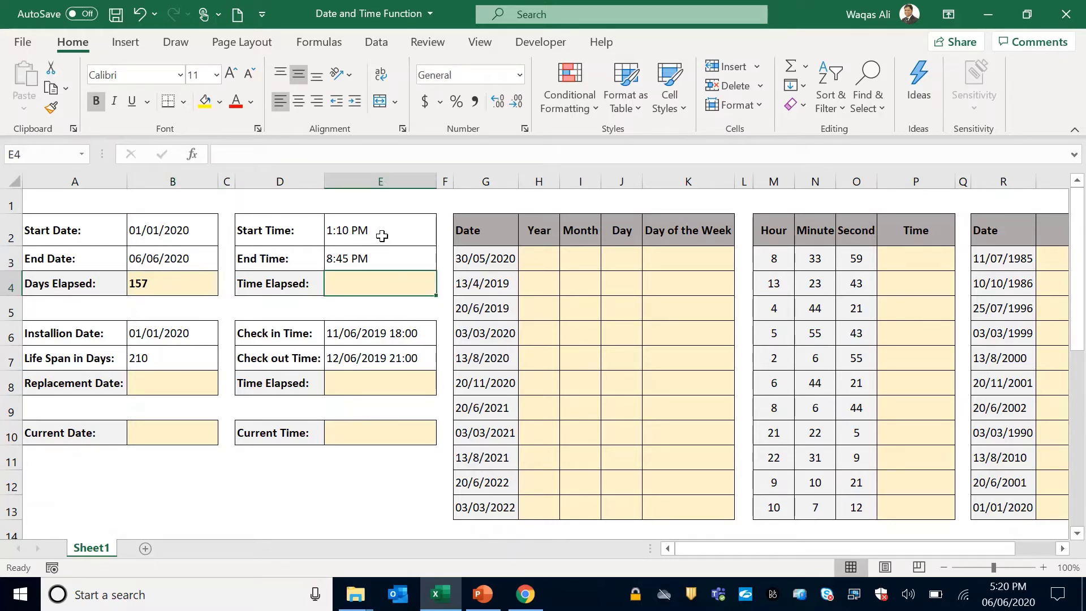
left_click(382, 236)
left_click(371, 255)
left_click(368, 283)
type("=")
left_click(350, 257)
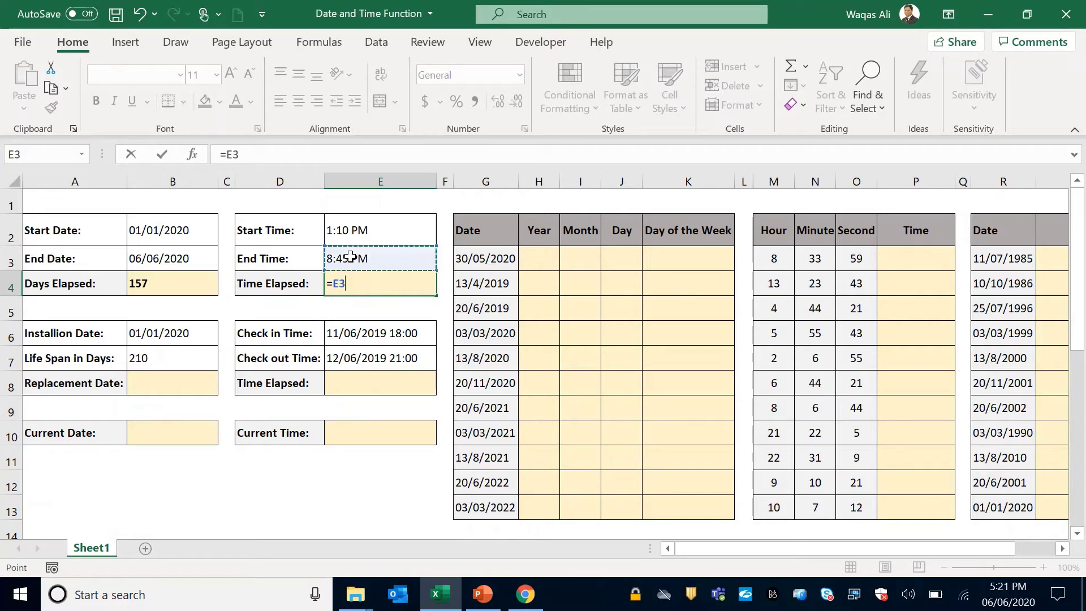
type("-")
left_click(357, 237)
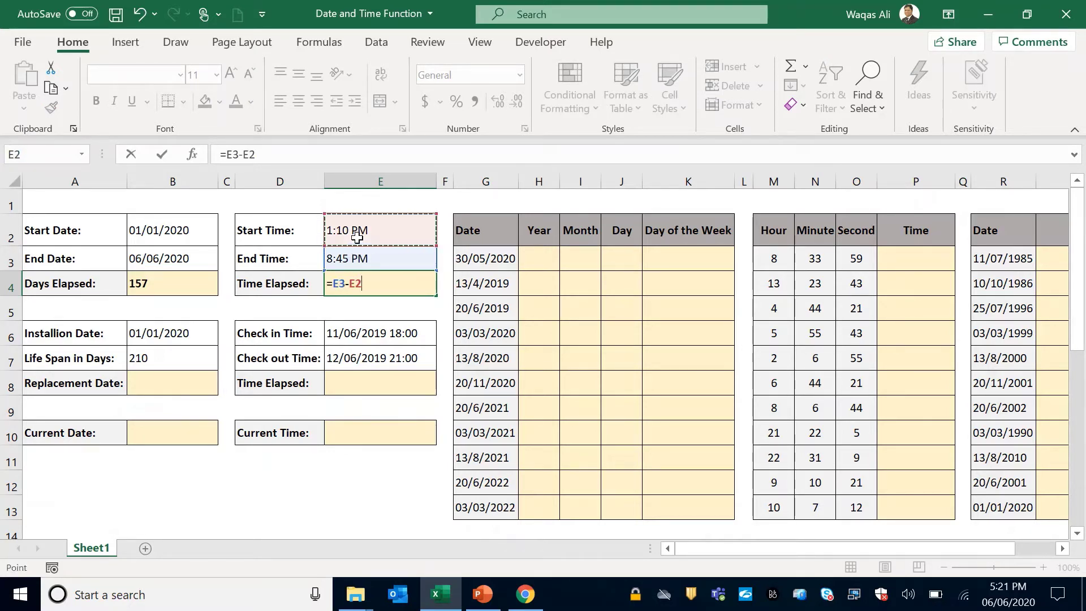
key("Return")
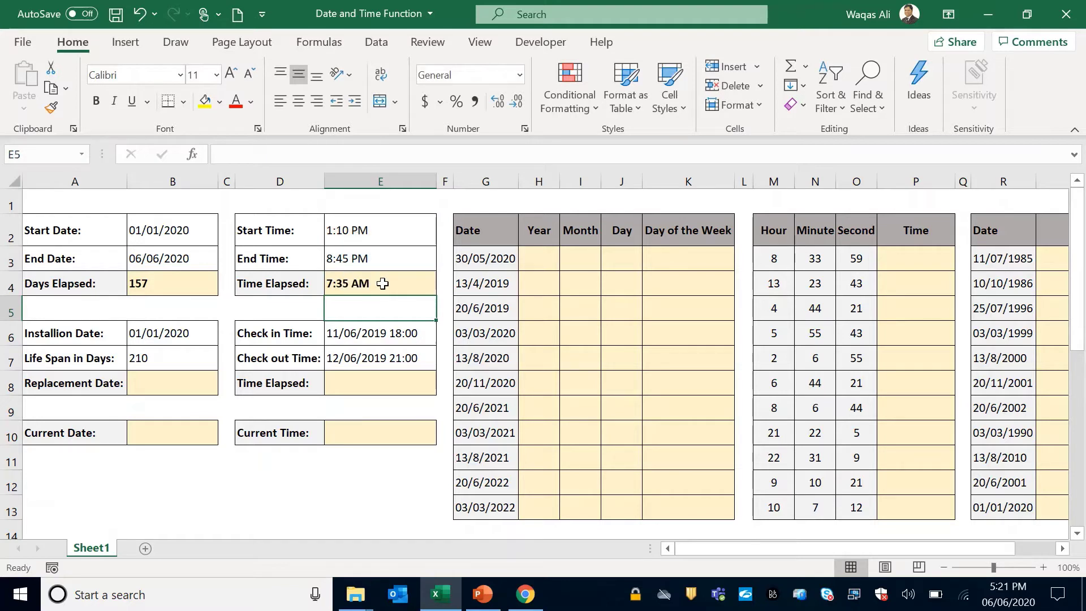
left_click(381, 283)
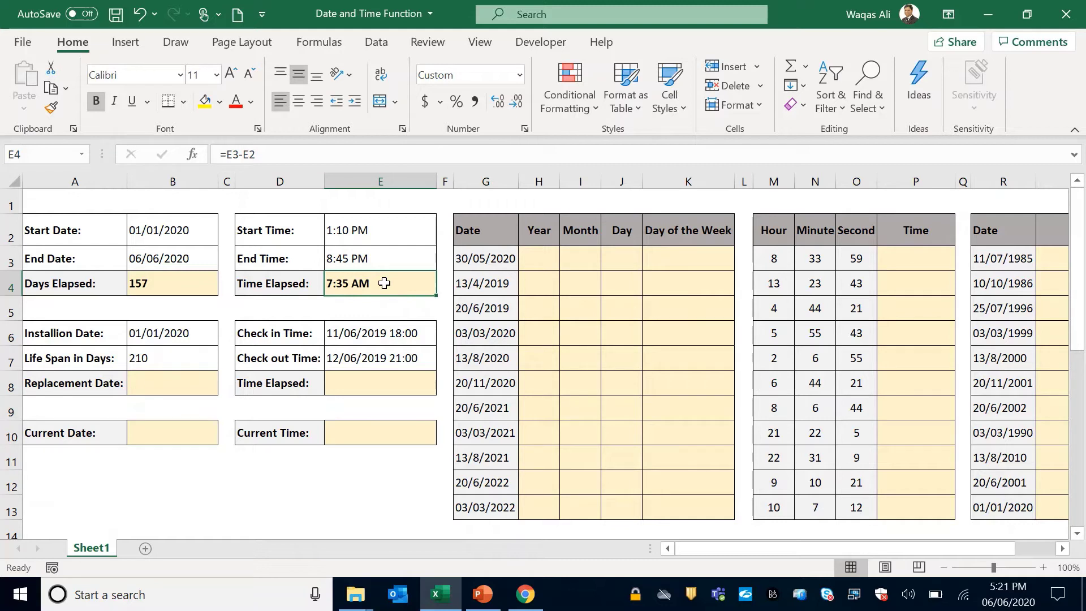
right_click(384, 284)
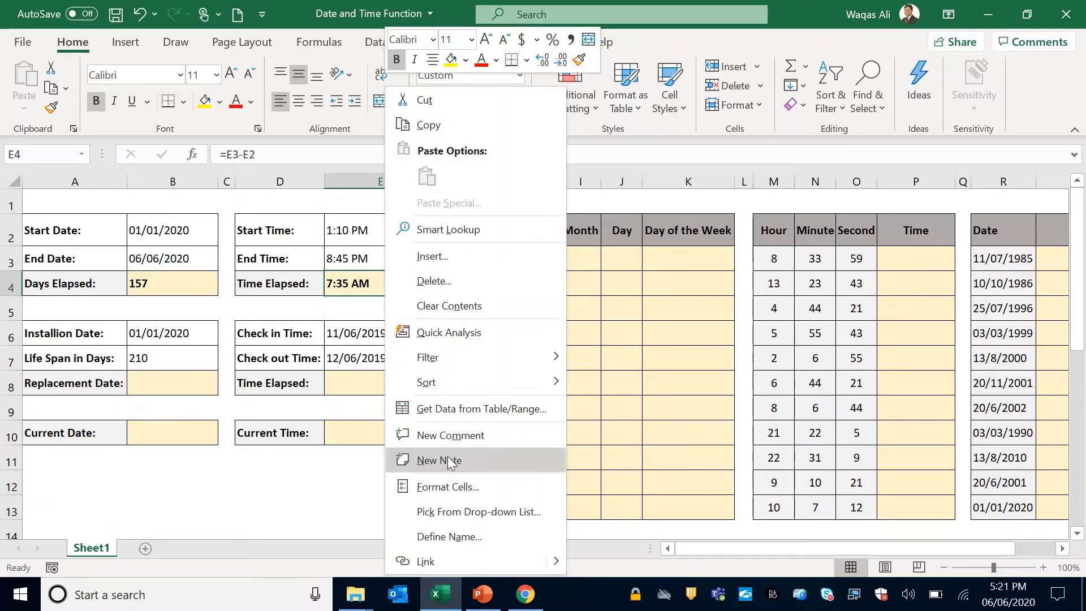
left_click(425, 487)
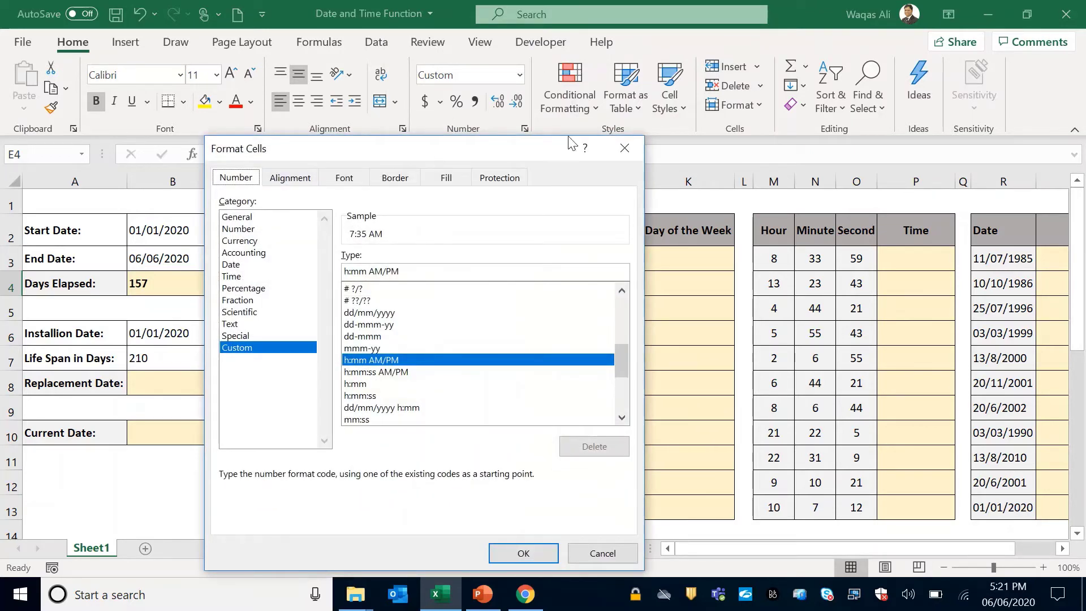
left_click(626, 148)
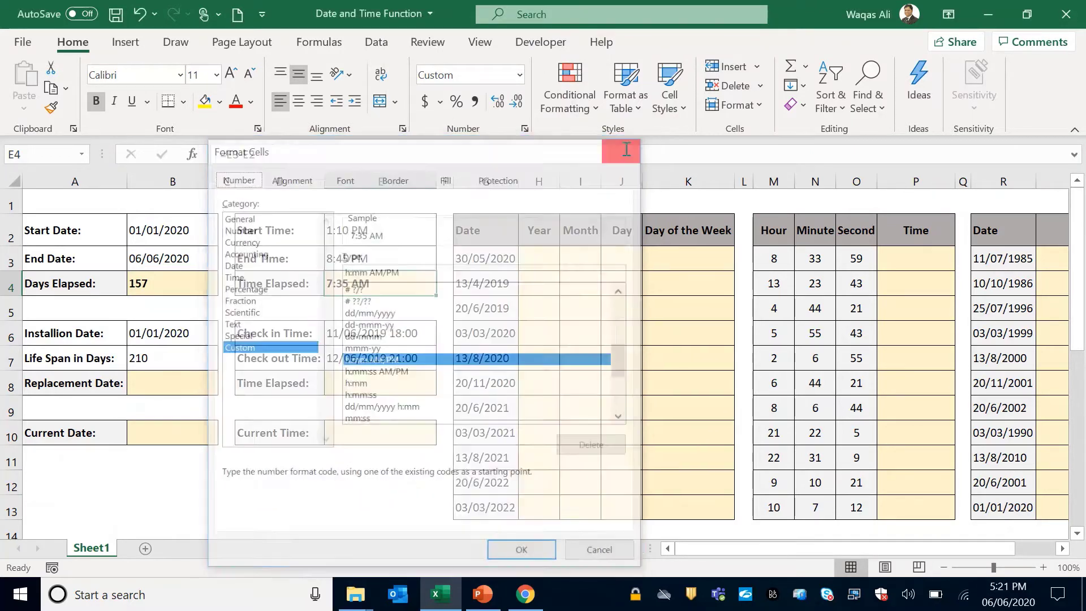
- Apply the custom number format hh:mm to the elapsed time in cell E4
key("ctrl+1")
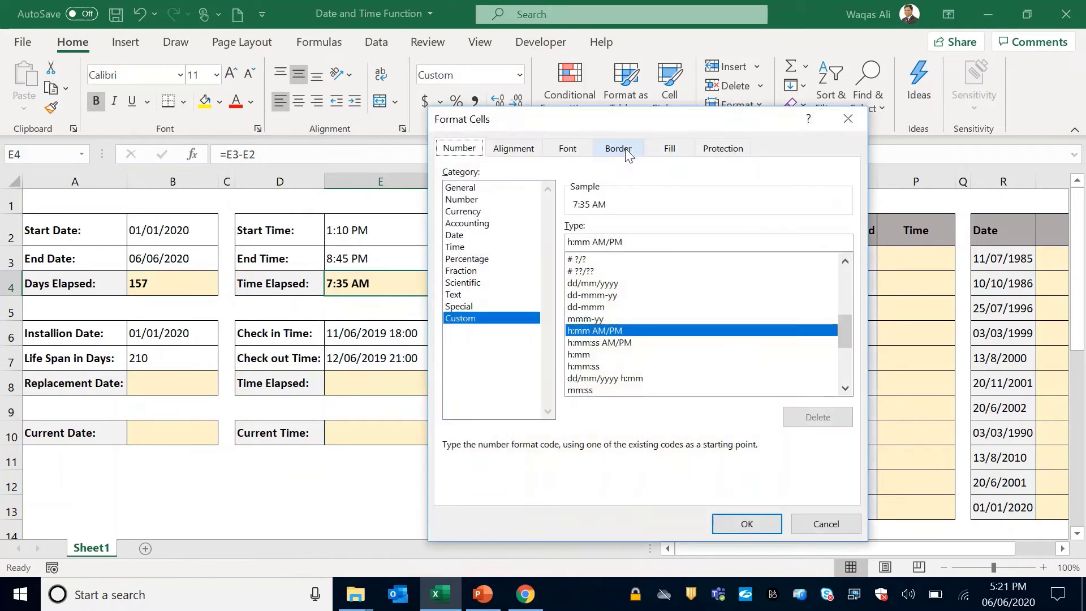
left_click_drag(678, 121, 724, 108)
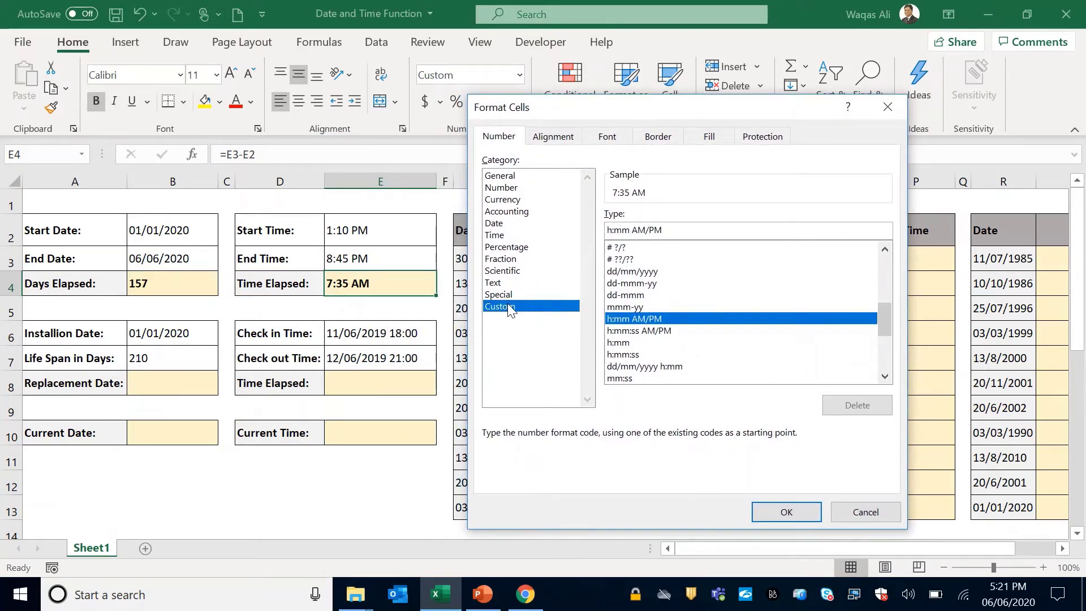
left_click(531, 188)
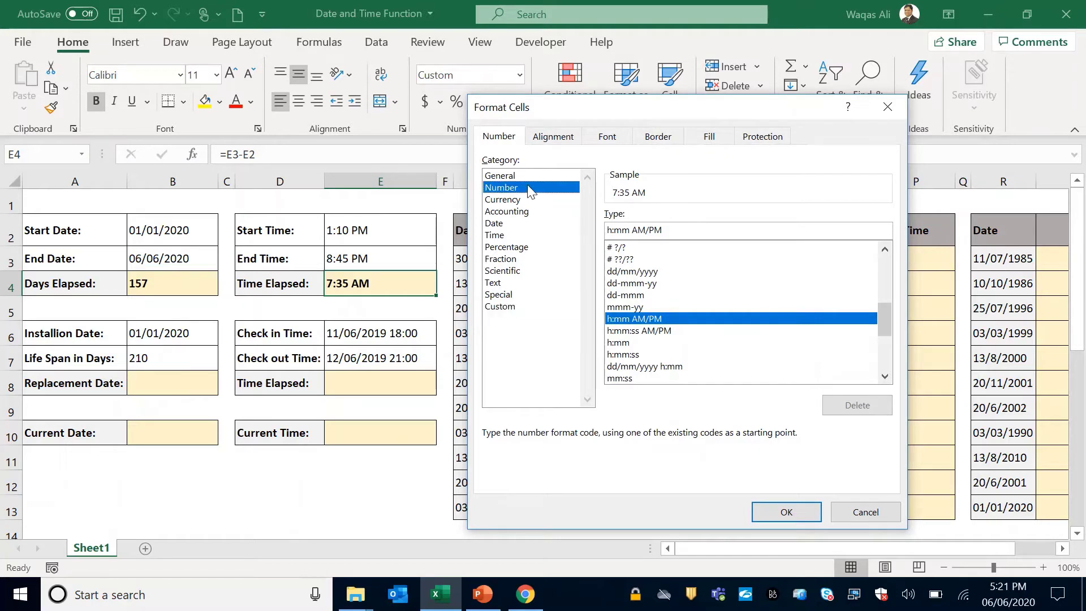
left_click(544, 222)
left_click(532, 259)
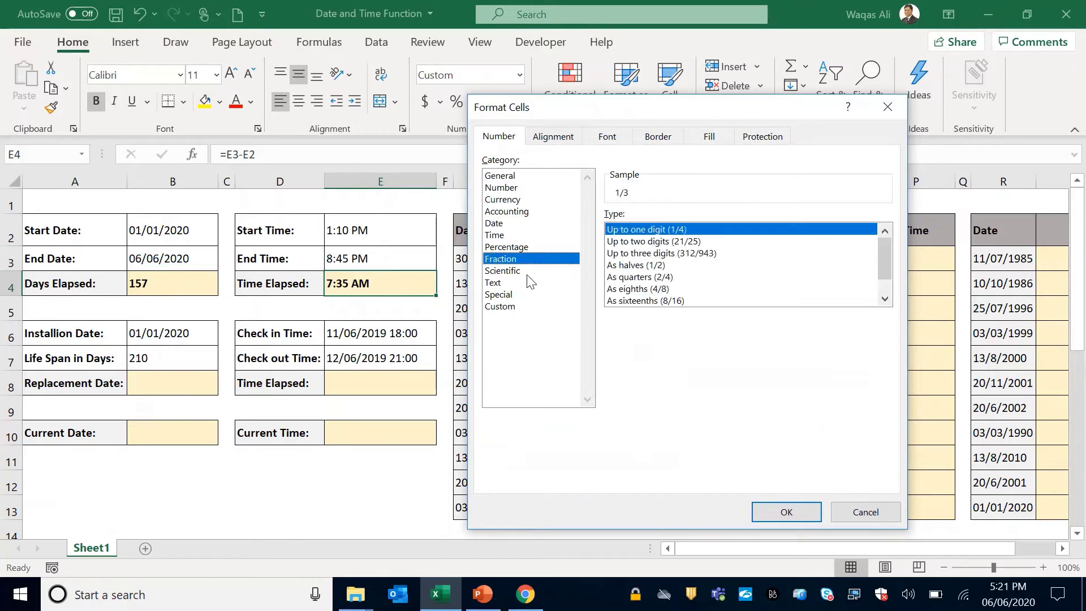
left_click(510, 308)
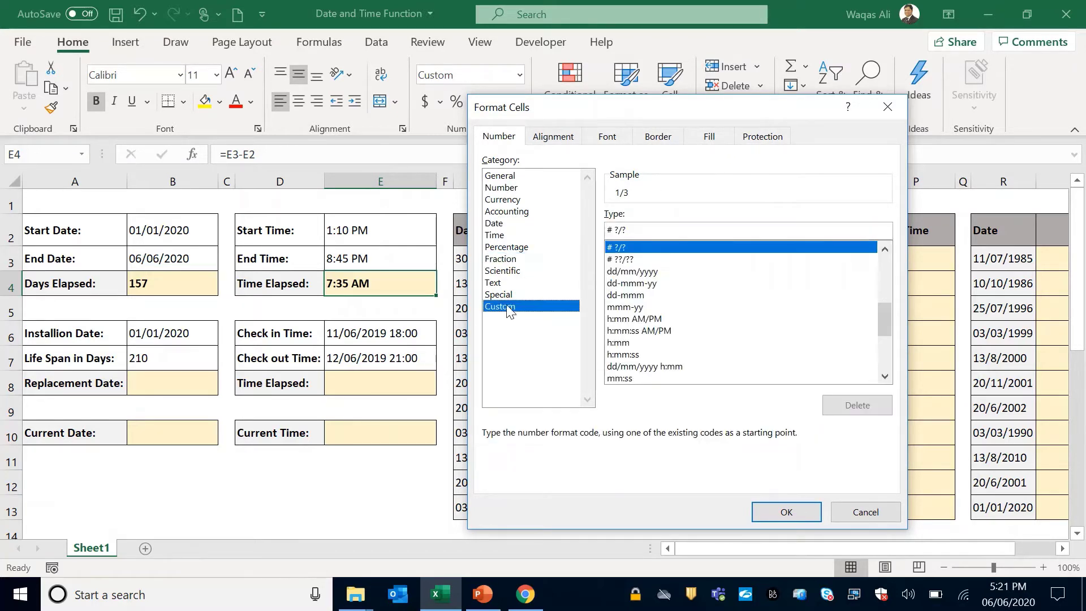
left_click_drag(657, 229, 593, 231)
type("hh")
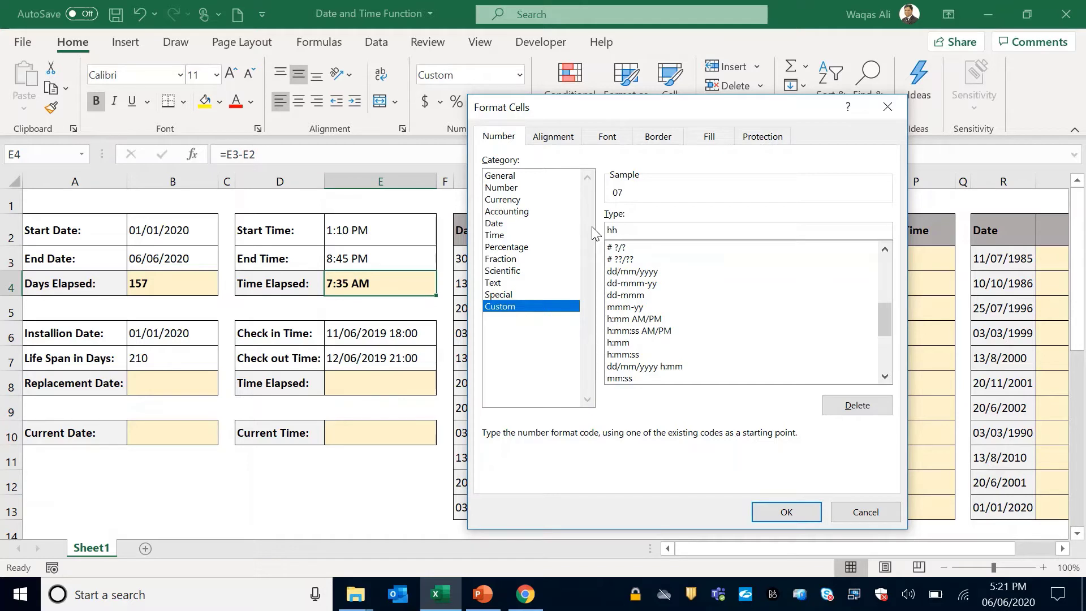
type(":mm")
left_click(770, 511)
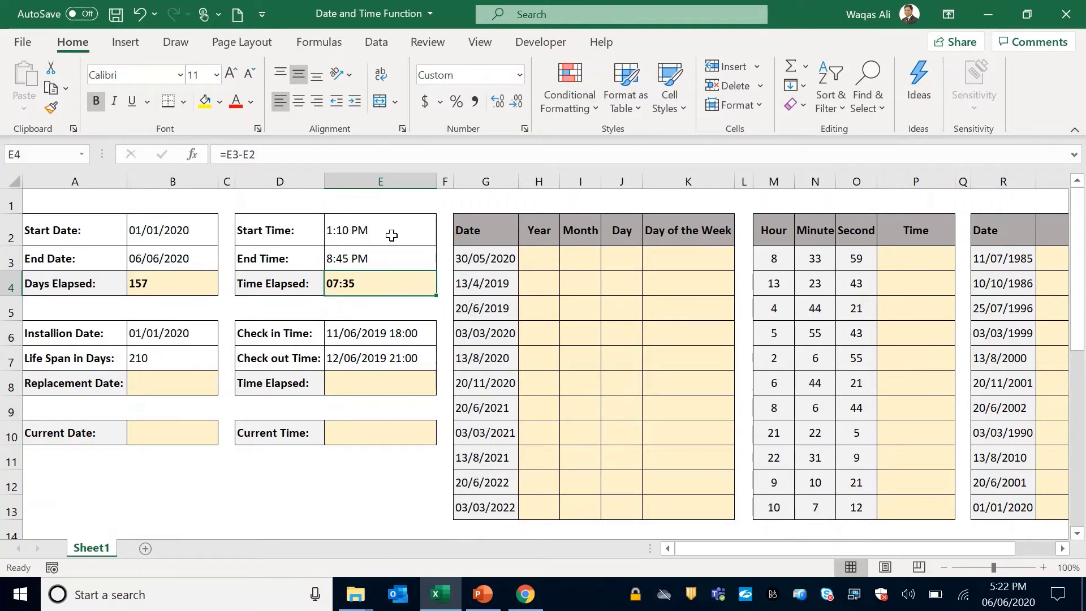
- Change the custom number format of cell E4 to hh "hours" mm "minutes"
left_click_drag(390, 235, 390, 249)
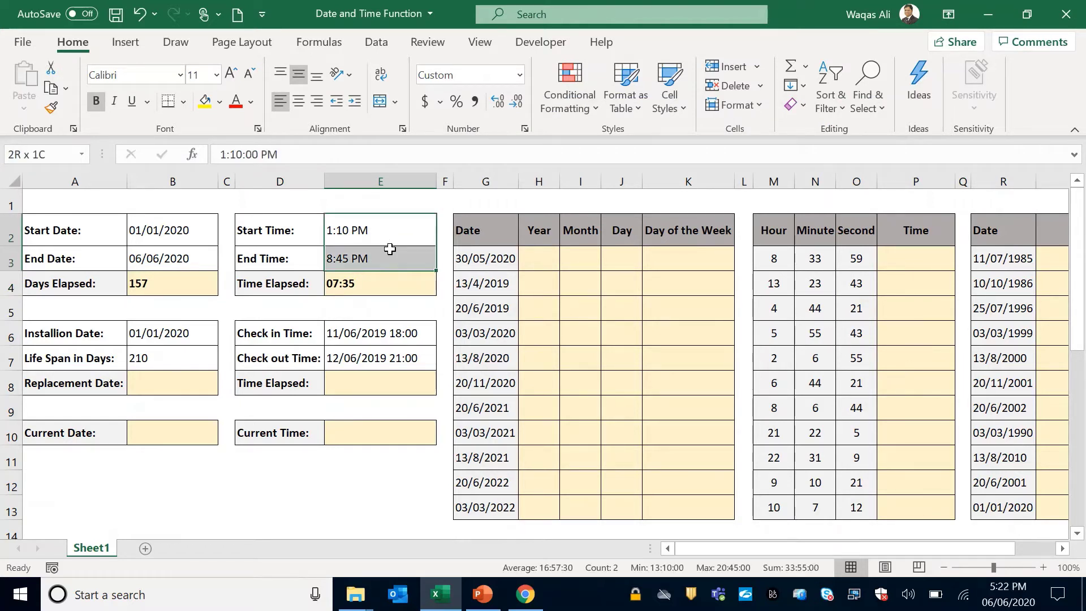
left_click(375, 284)
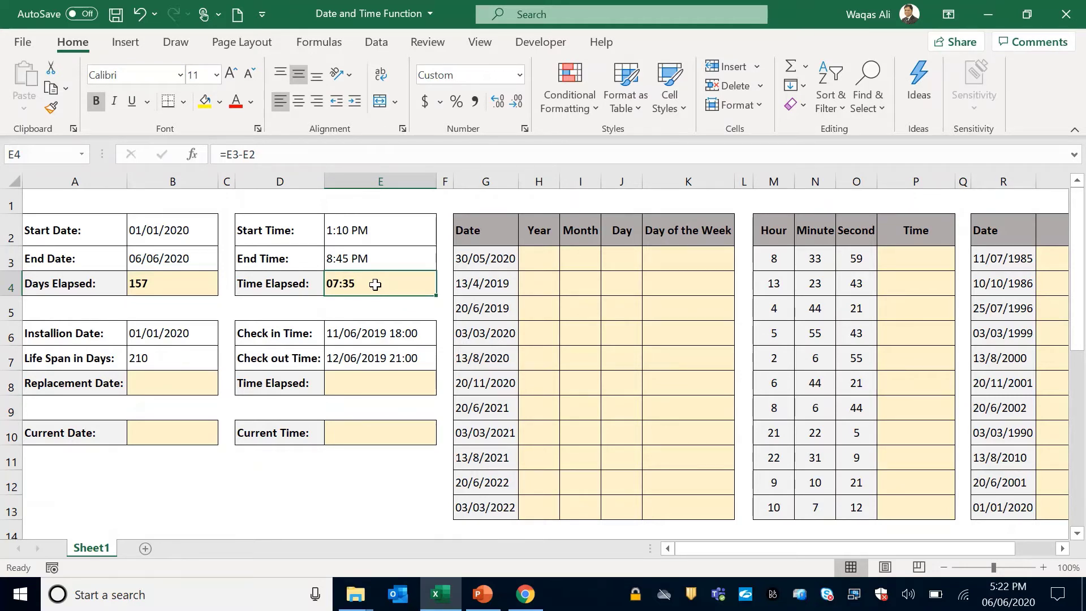
right_click(375, 284)
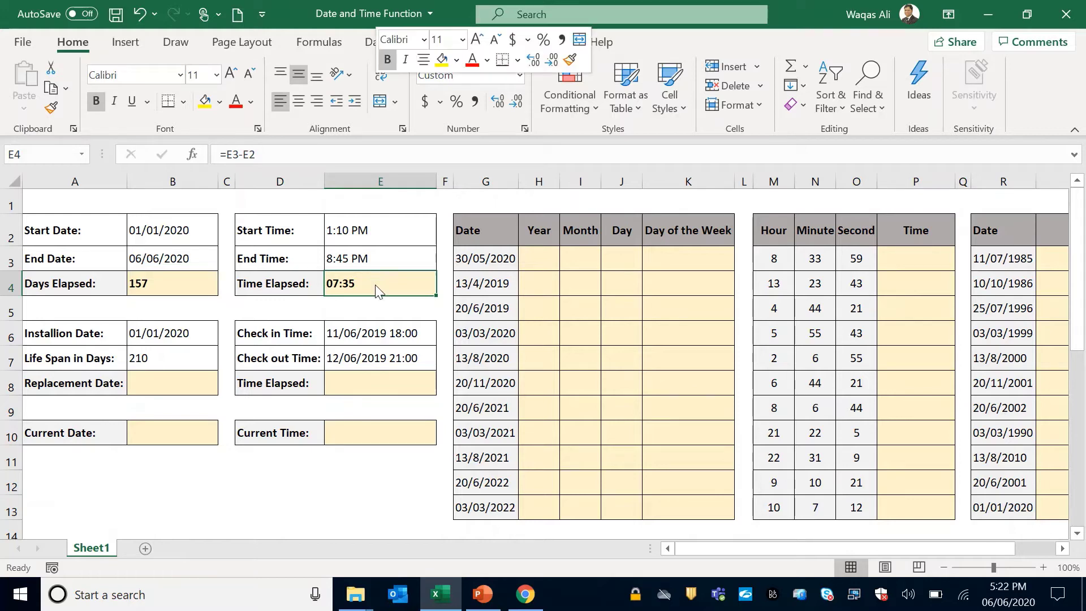
left_click(443, 487)
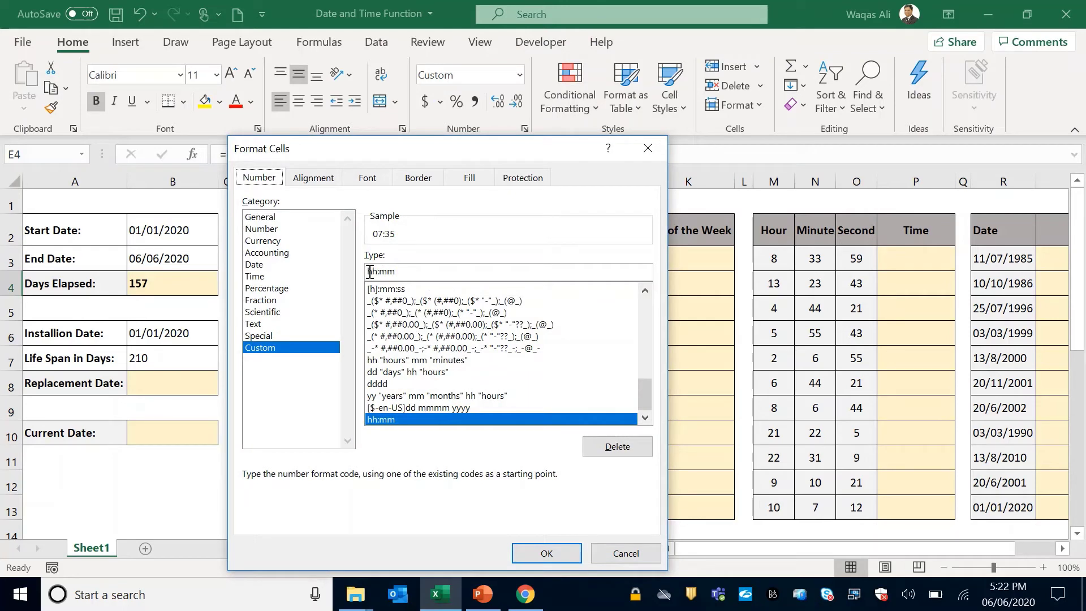
left_click(381, 271)
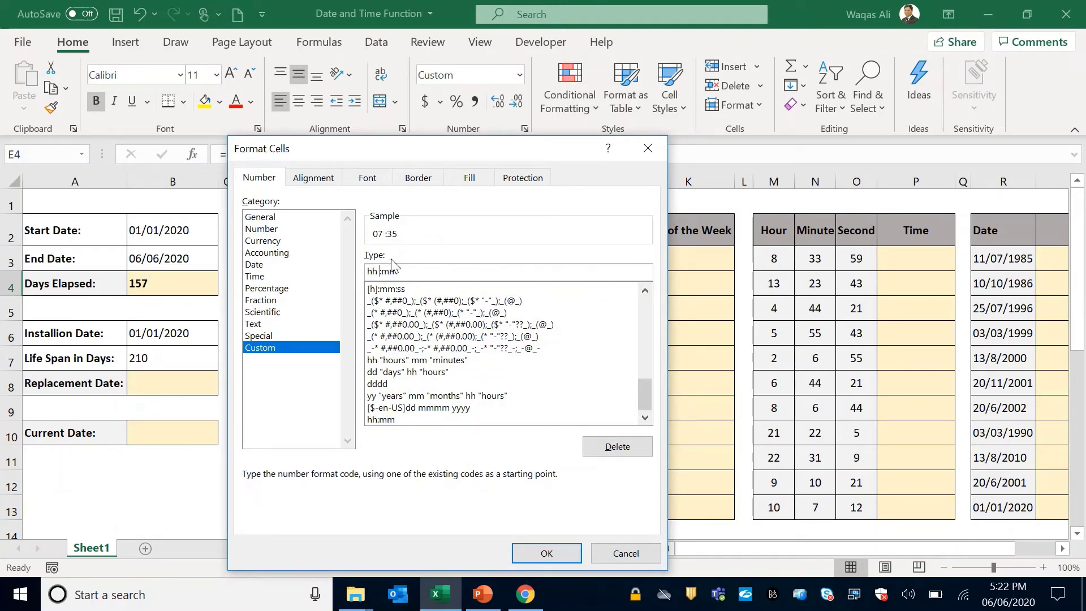
type("\"hours\"")
key("Delete")
type("mm \"minutes\"")
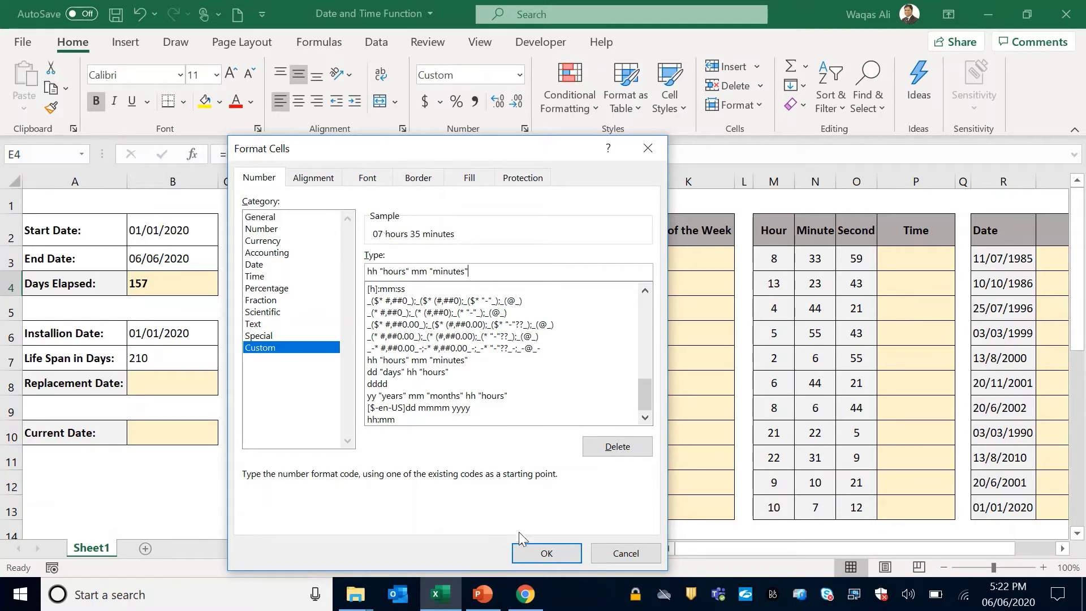
left_click(545, 554)
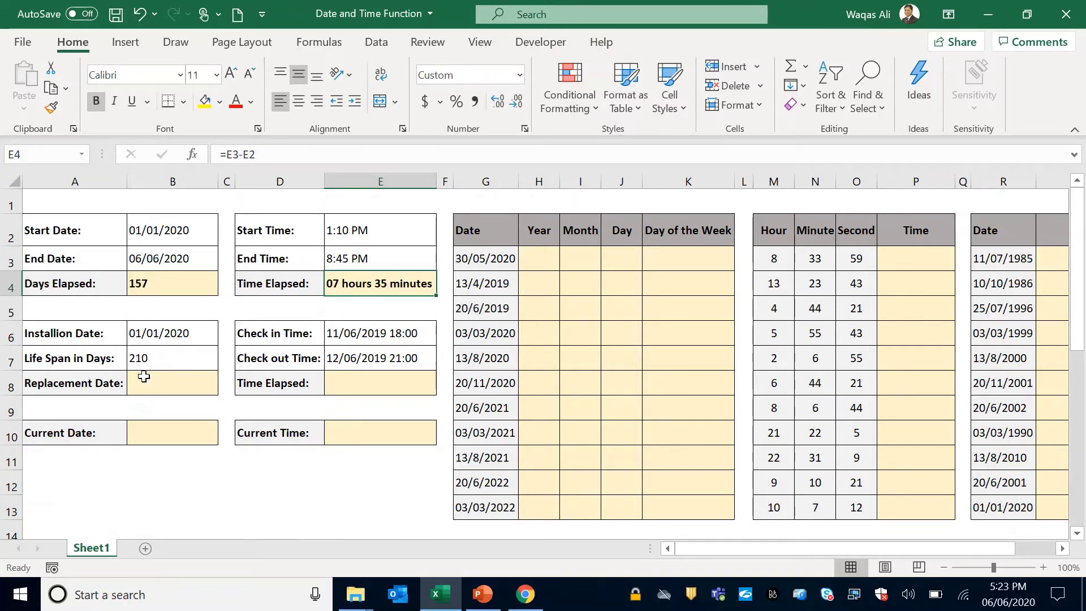
- Examine the installation date and life span cells that determine the replacement date
left_click_drag(114, 343, 139, 356)
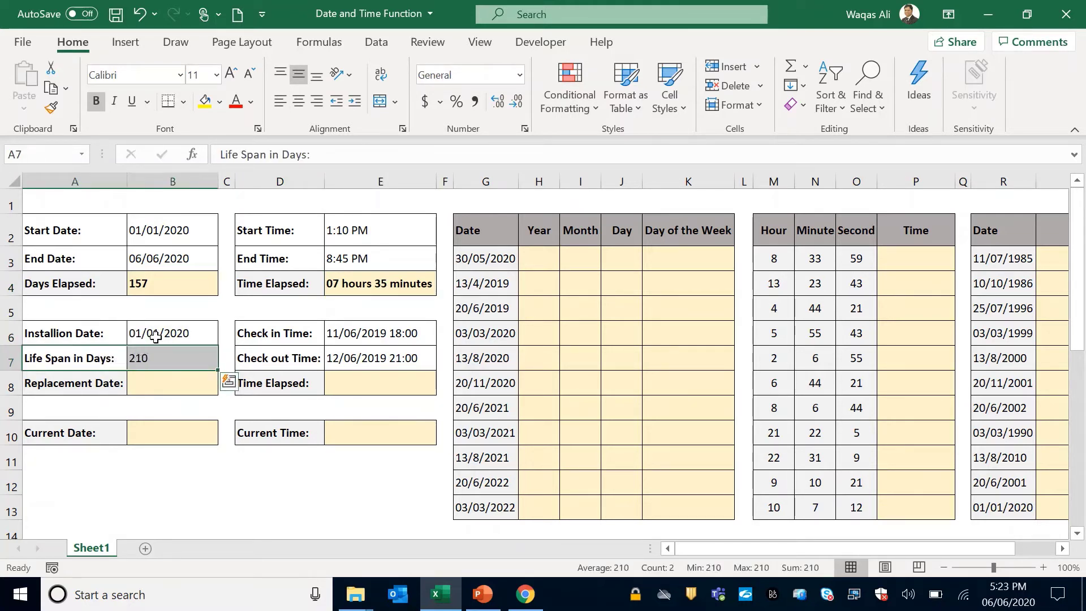
left_click(151, 359)
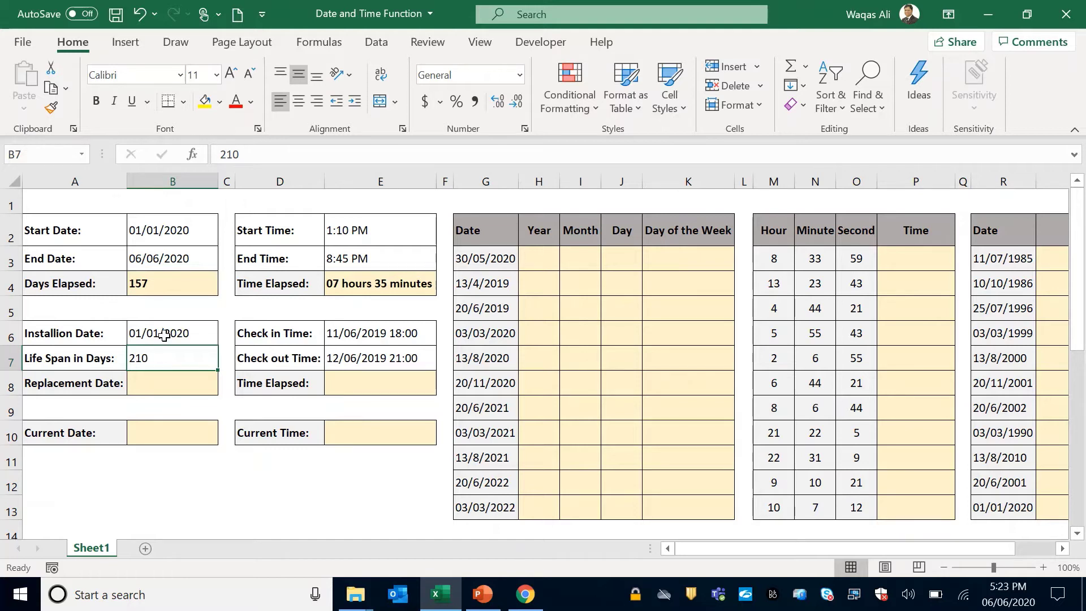
left_click(164, 335)
left_click_drag(164, 335, 111, 335)
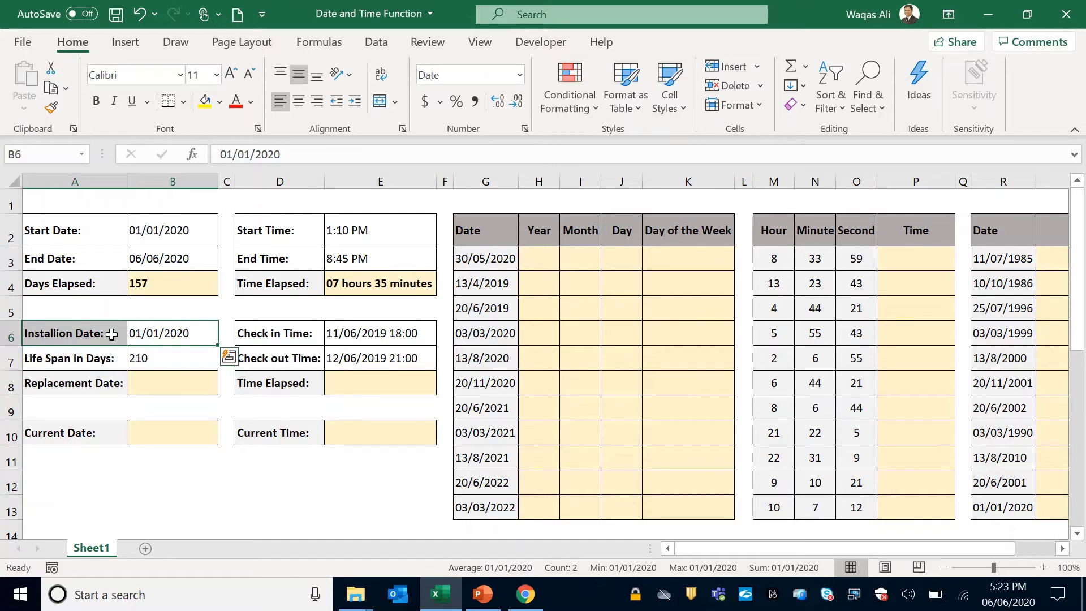
left_click(154, 361)
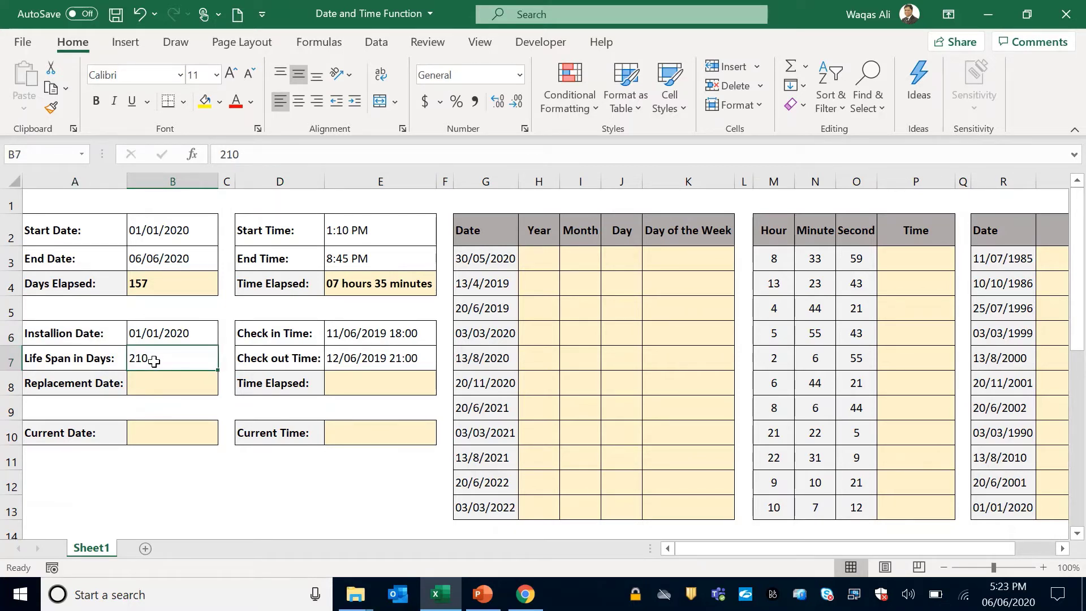
left_click(156, 386)
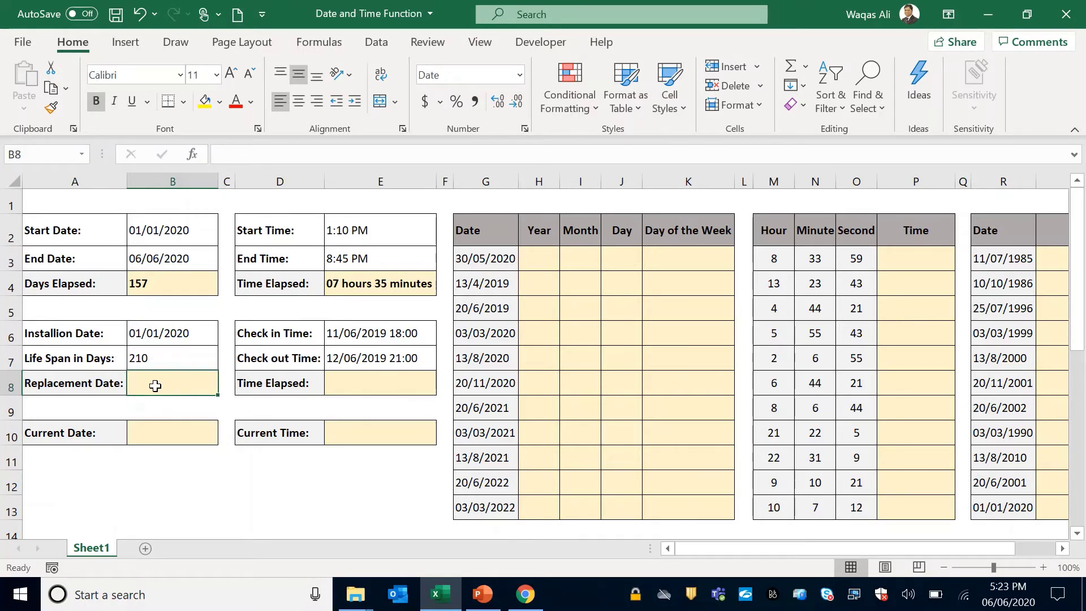
left_click(177, 336)
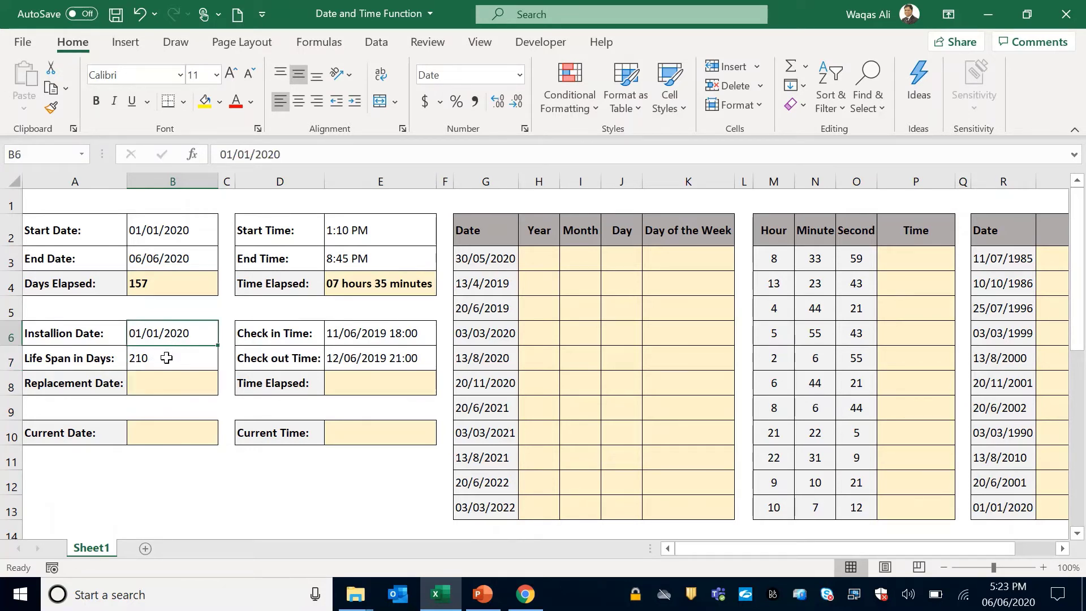
left_click(167, 358)
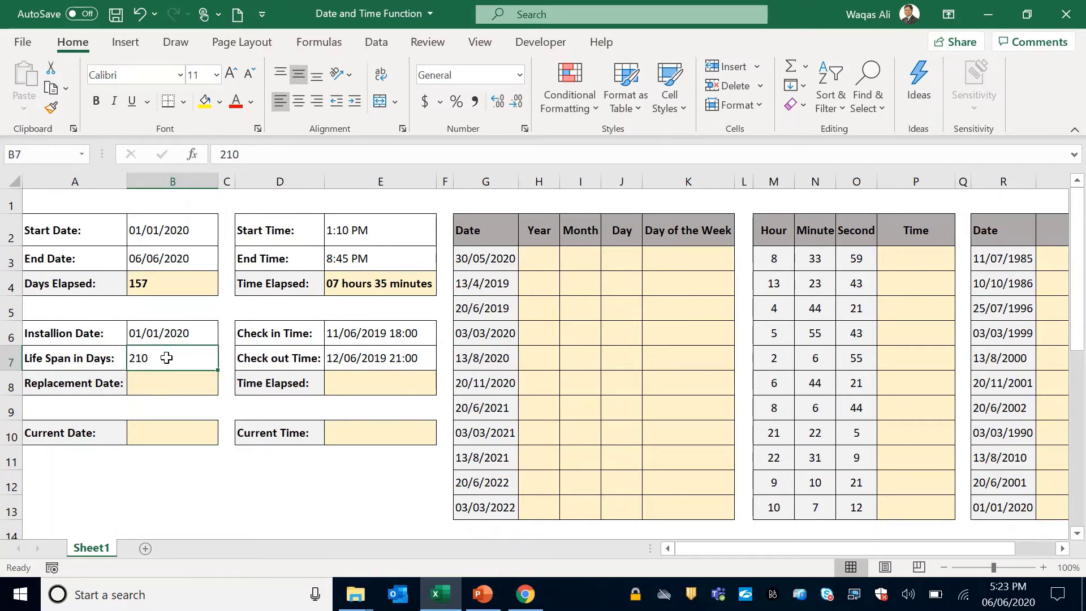
- Calculate the Replacement Date in cell B8 by adding the life span to the installation date with =B6+B7
left_click(152, 385)
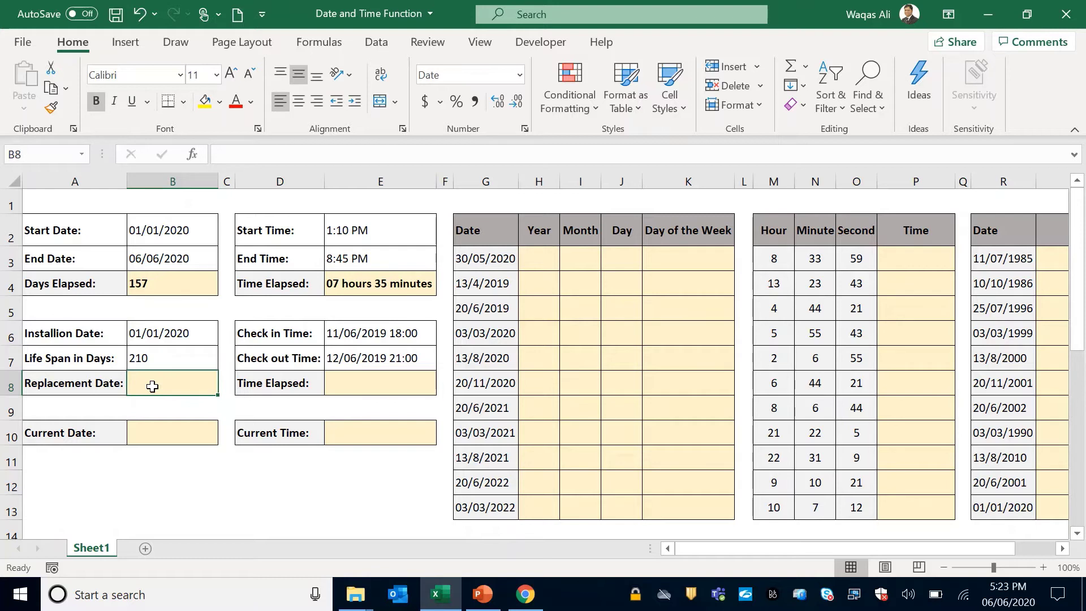
type("=")
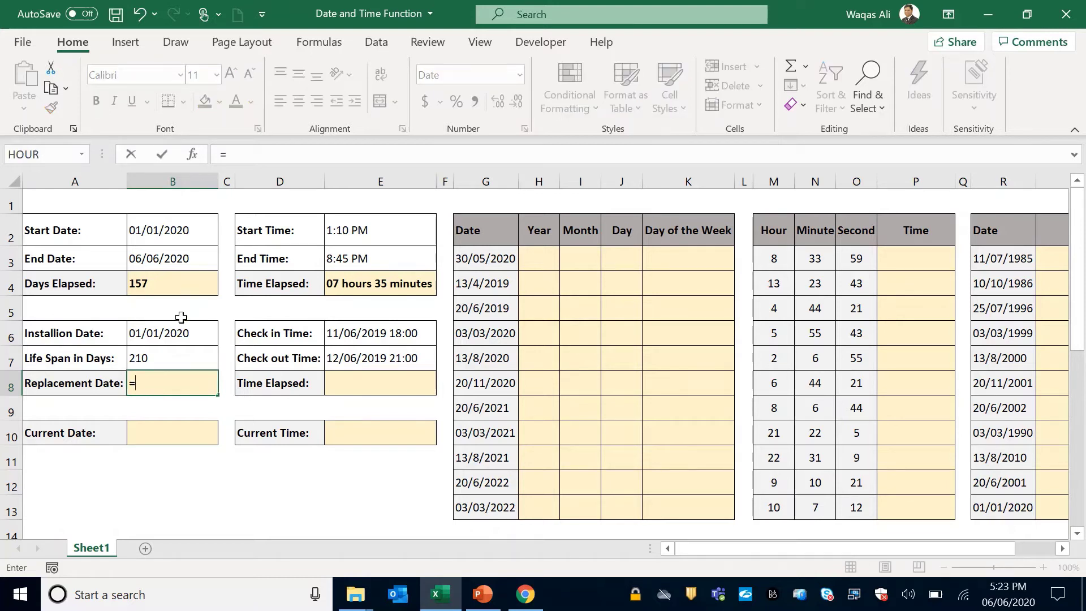
left_click(171, 334)
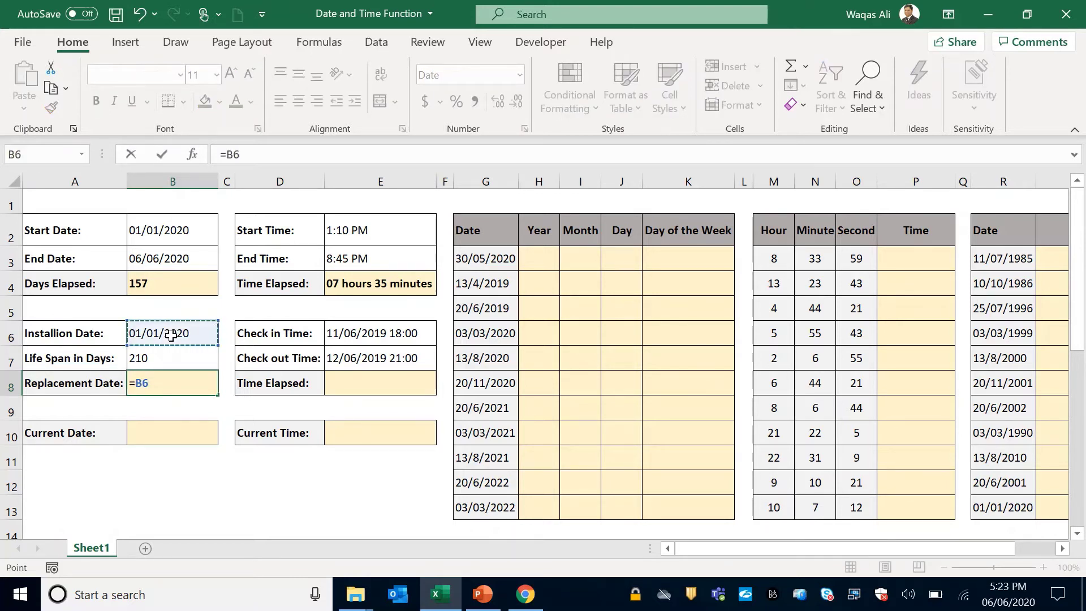
type("+")
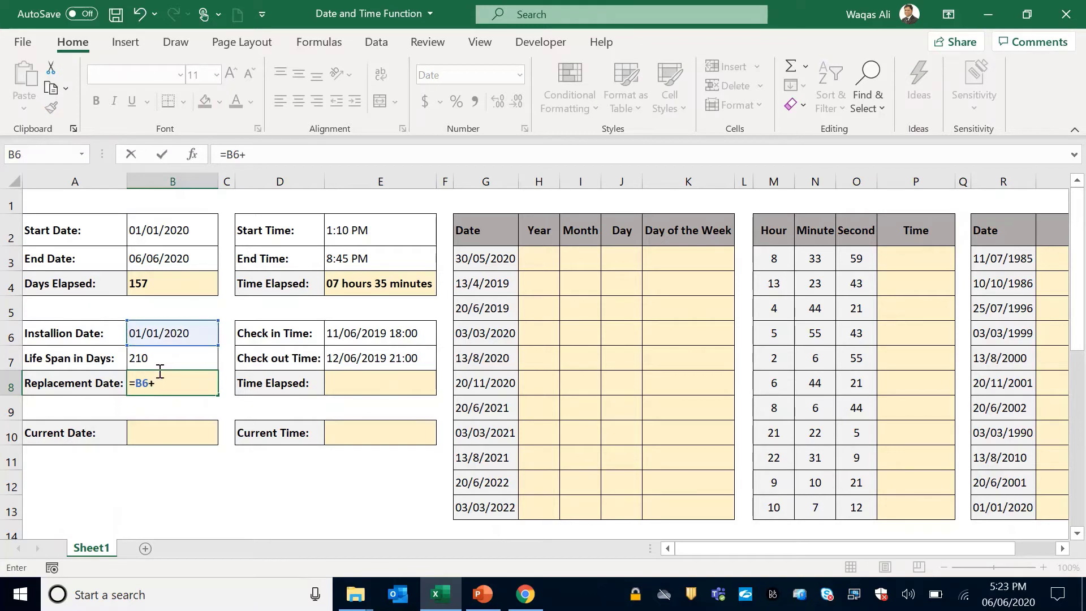
left_click(159, 359)
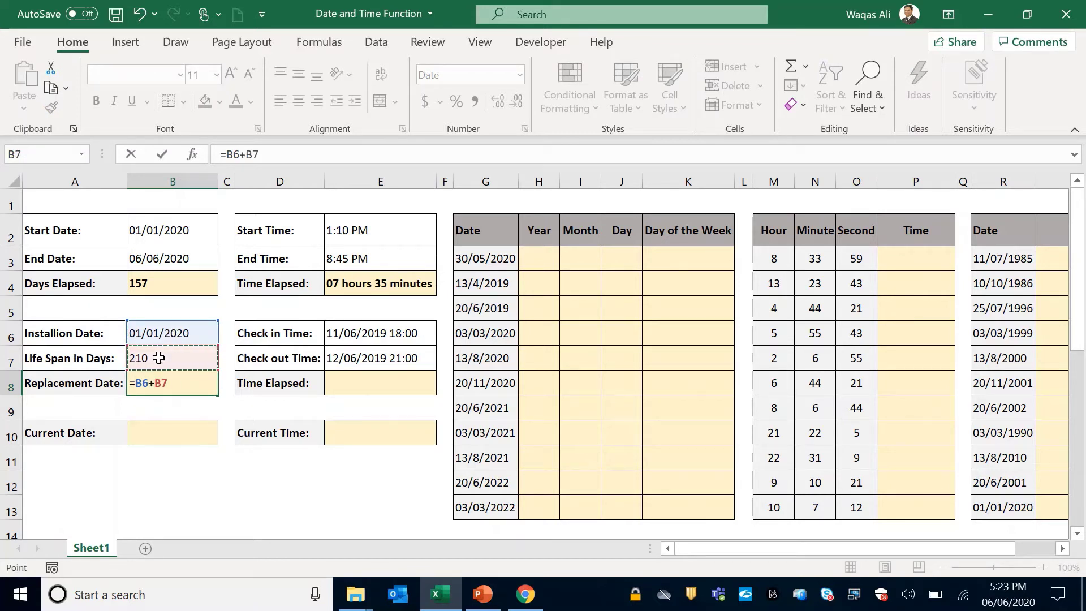
key("Return")
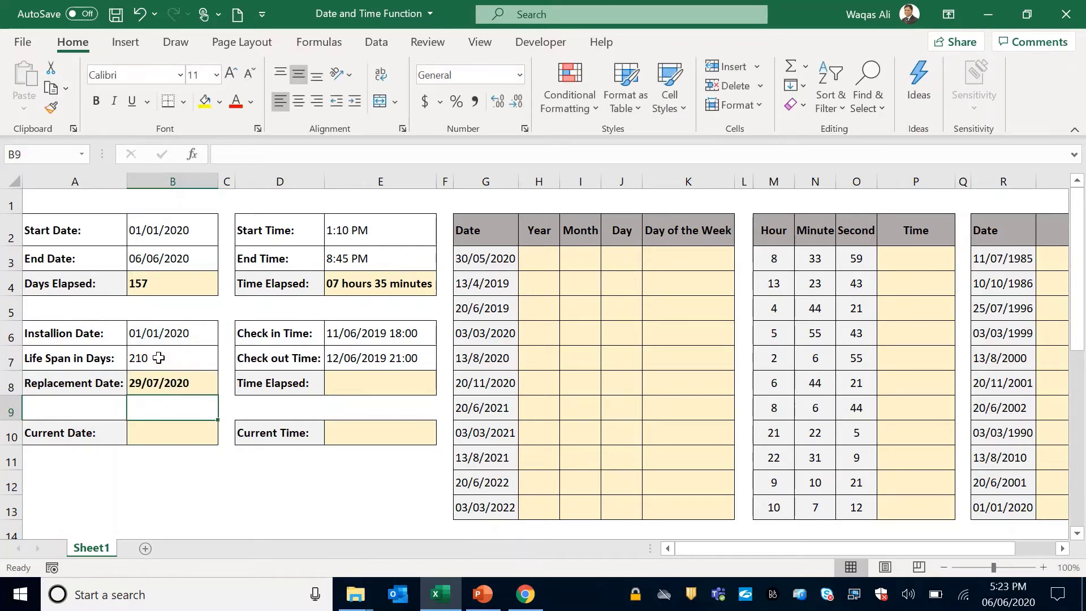
- Calculate the second Time Elapsed in cell E8 by subtracting the check-in time from the check-out time with =E7-E6
left_click(201, 377)
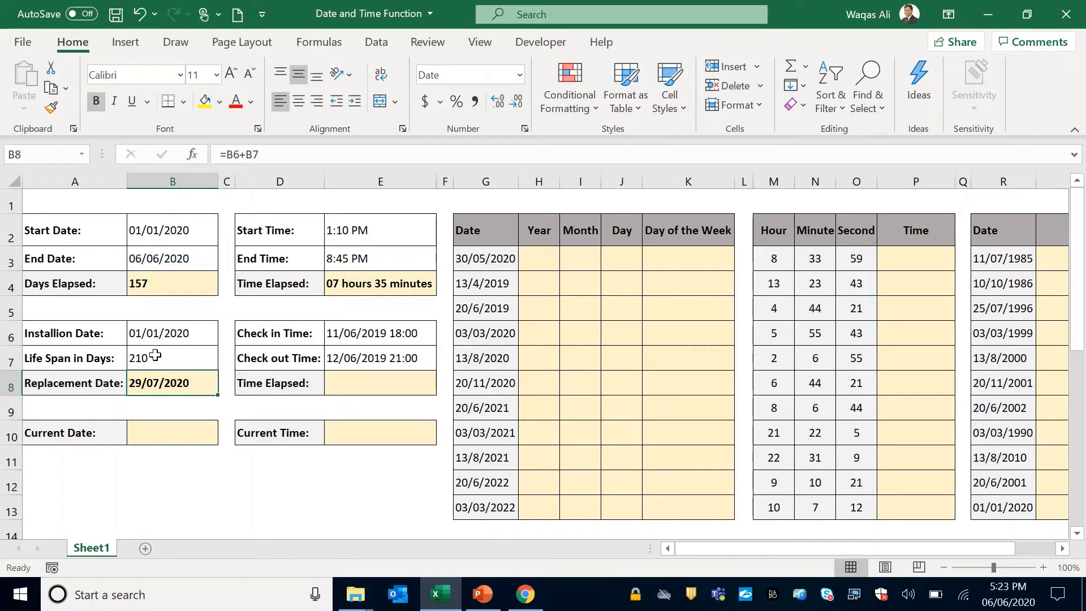
left_click(351, 375)
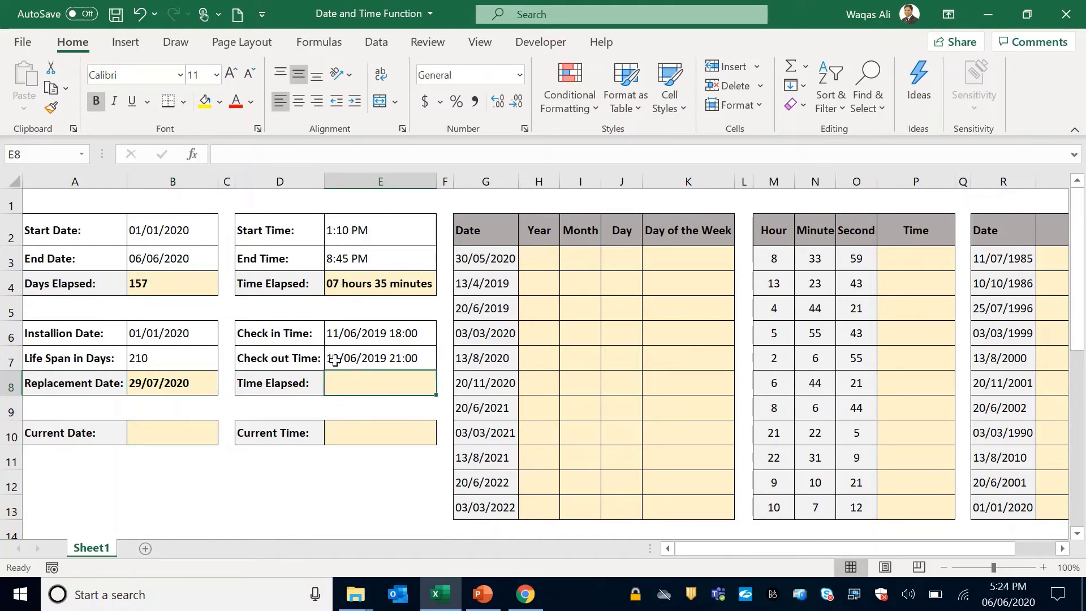
left_click_drag(360, 336, 359, 355)
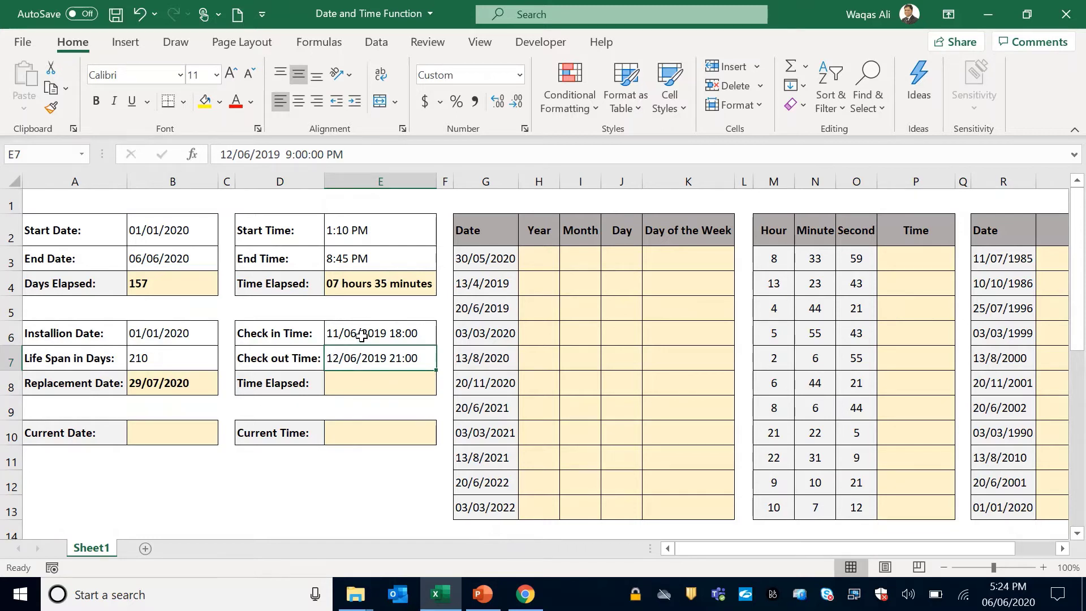
left_click_drag(358, 334, 300, 366)
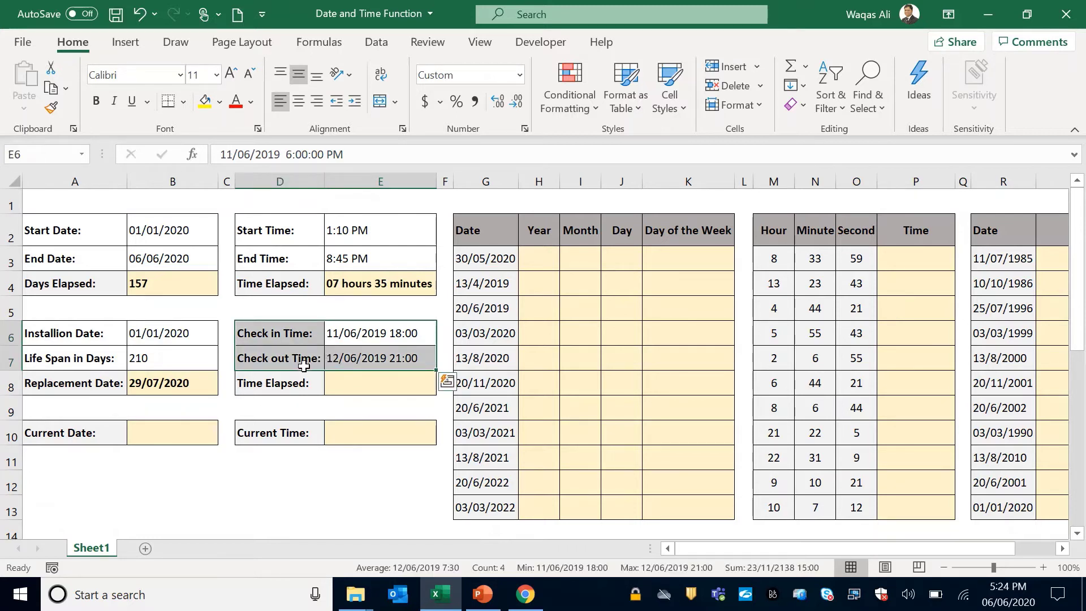
left_click(349, 388)
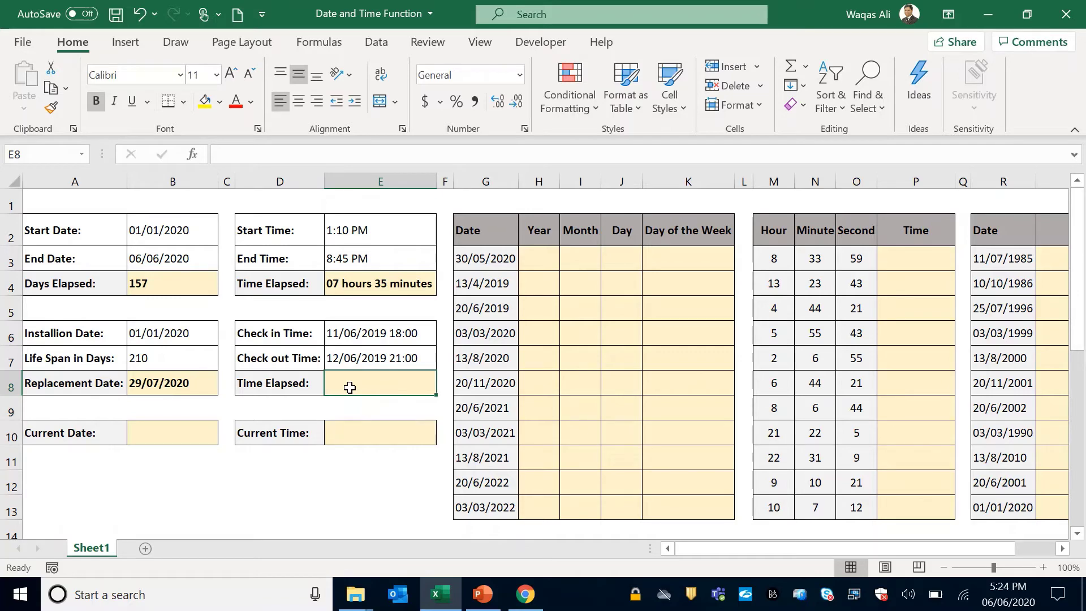
type("=")
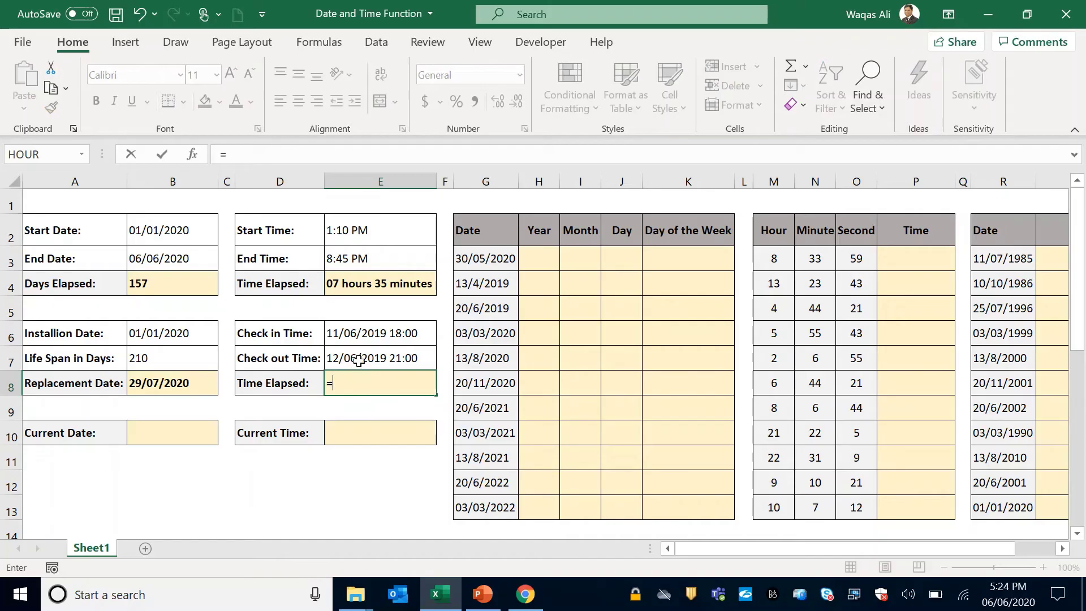
left_click(359, 359)
type("-")
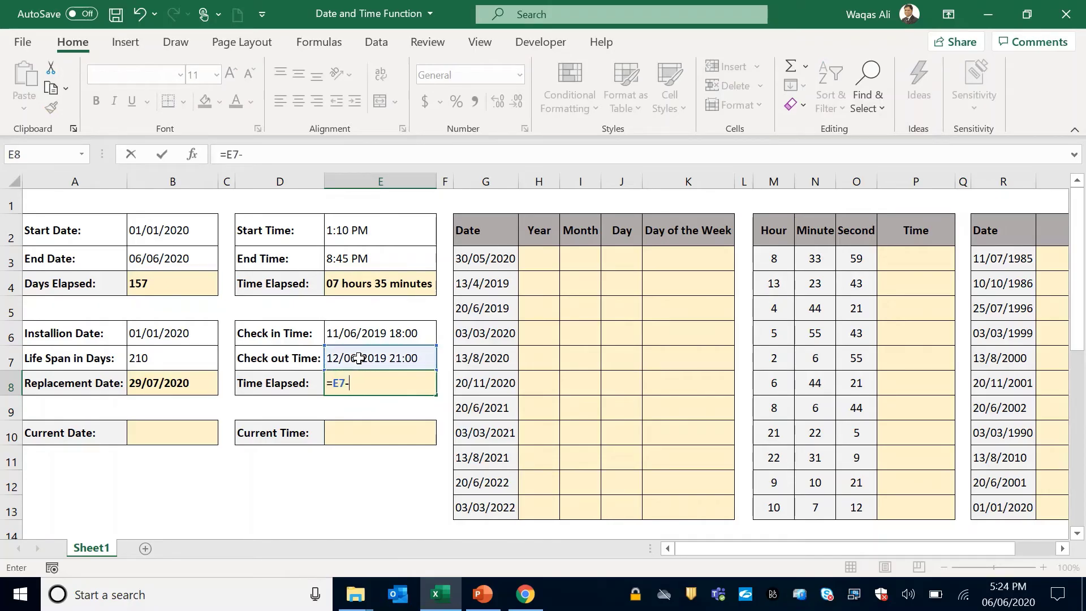
left_click(366, 334)
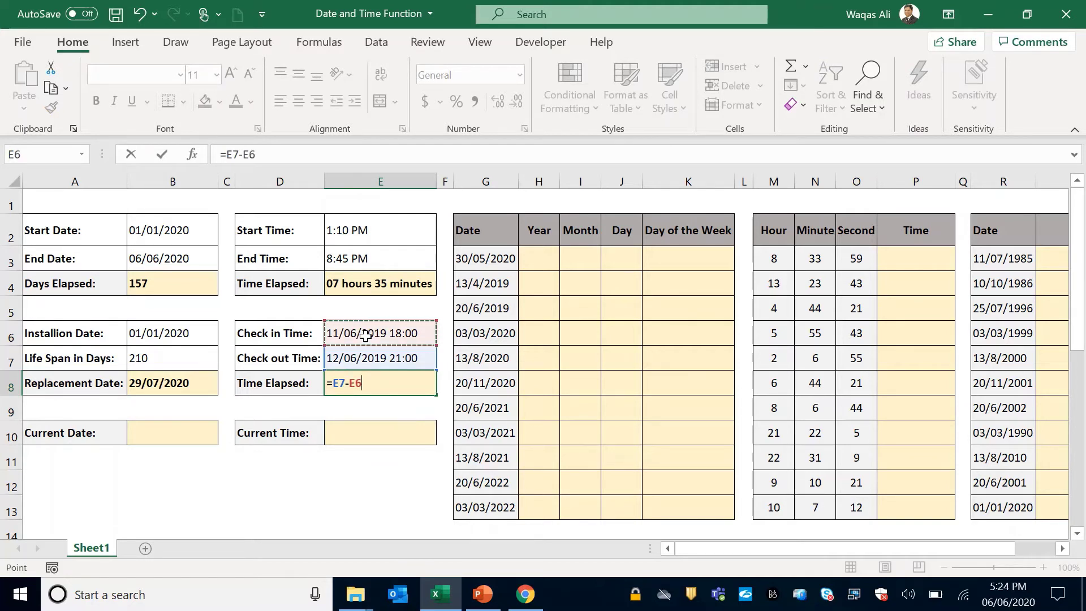
key("Return")
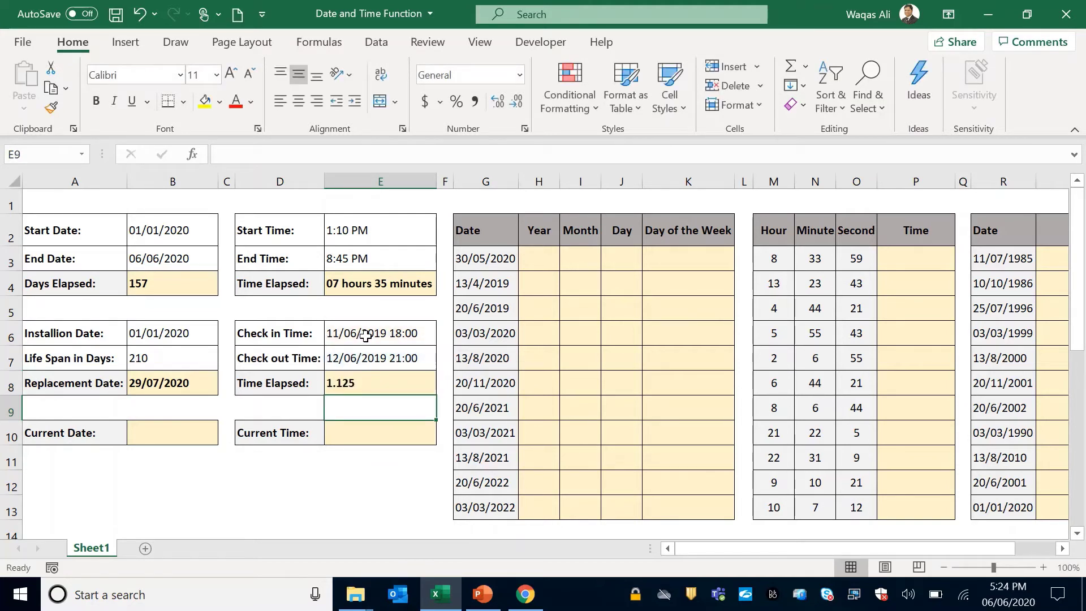
- Begin a custom number format for the elapsed time in cell E8 with dd "days"
left_click(374, 375)
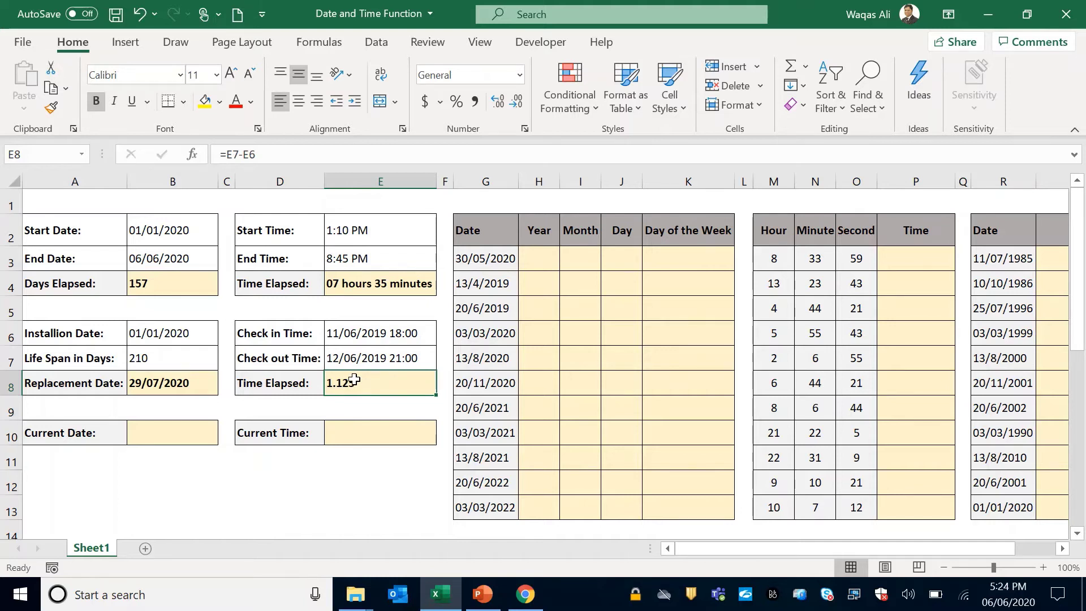
left_click(389, 289)
left_click(352, 384)
right_click(352, 384)
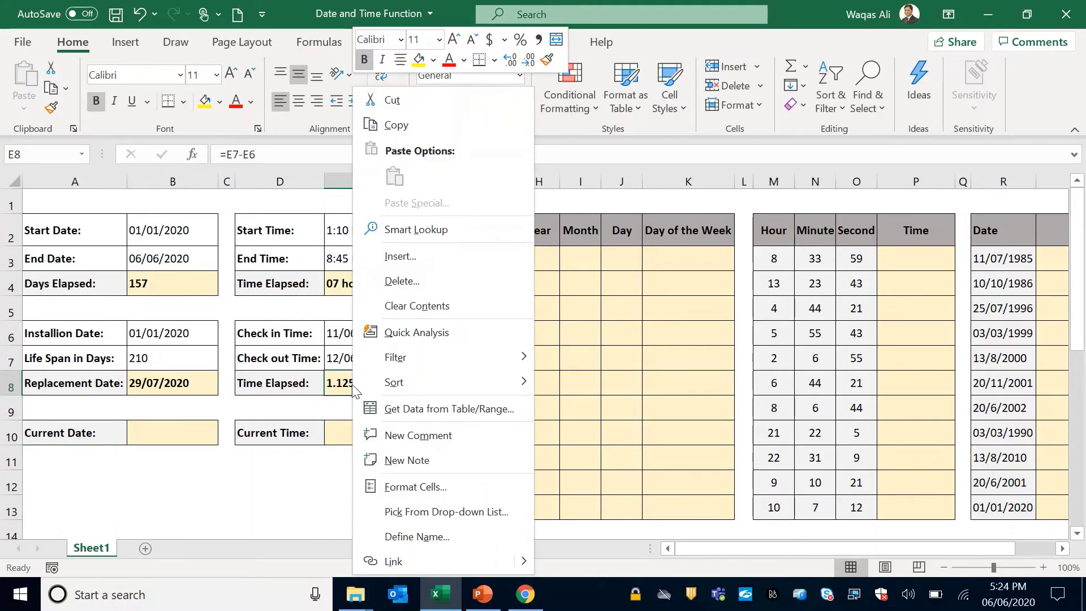
left_click(439, 489)
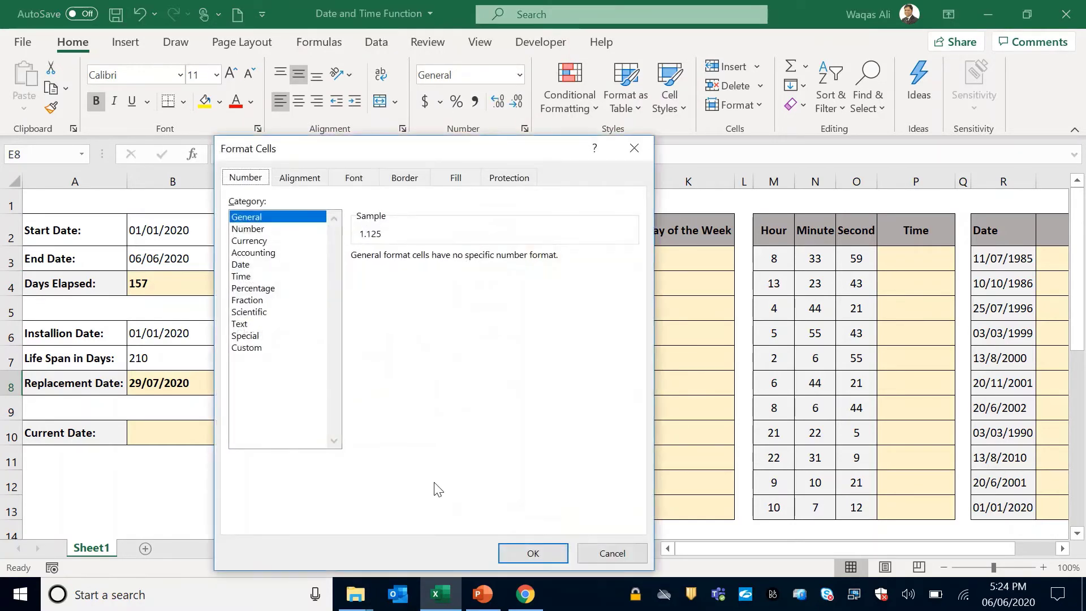
left_click(251, 347)
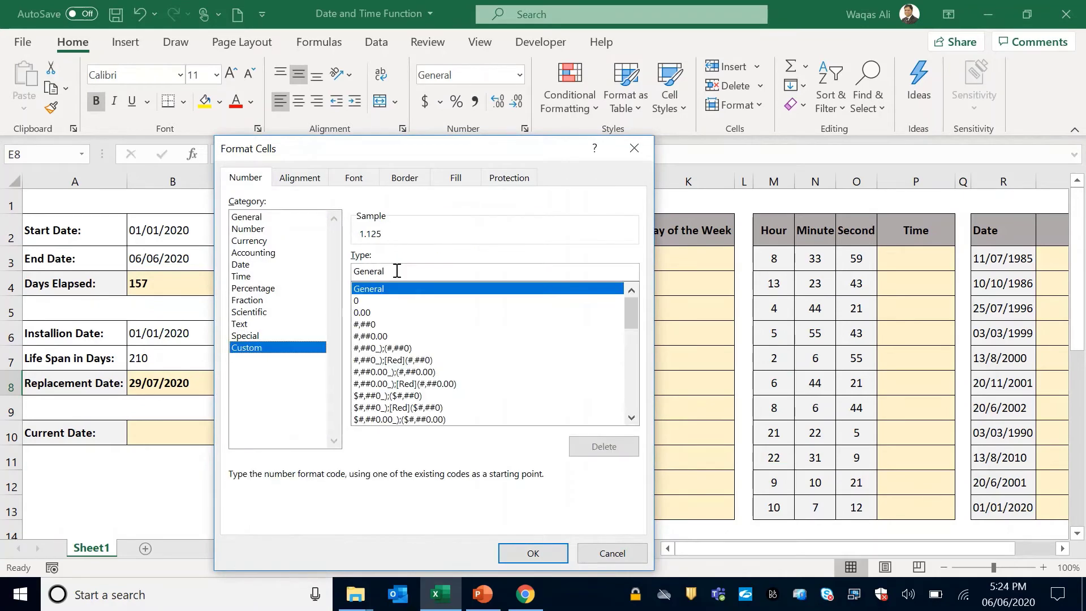
left_click_drag(395, 272, 345, 270)
left_click_drag(428, 154, 621, 135)
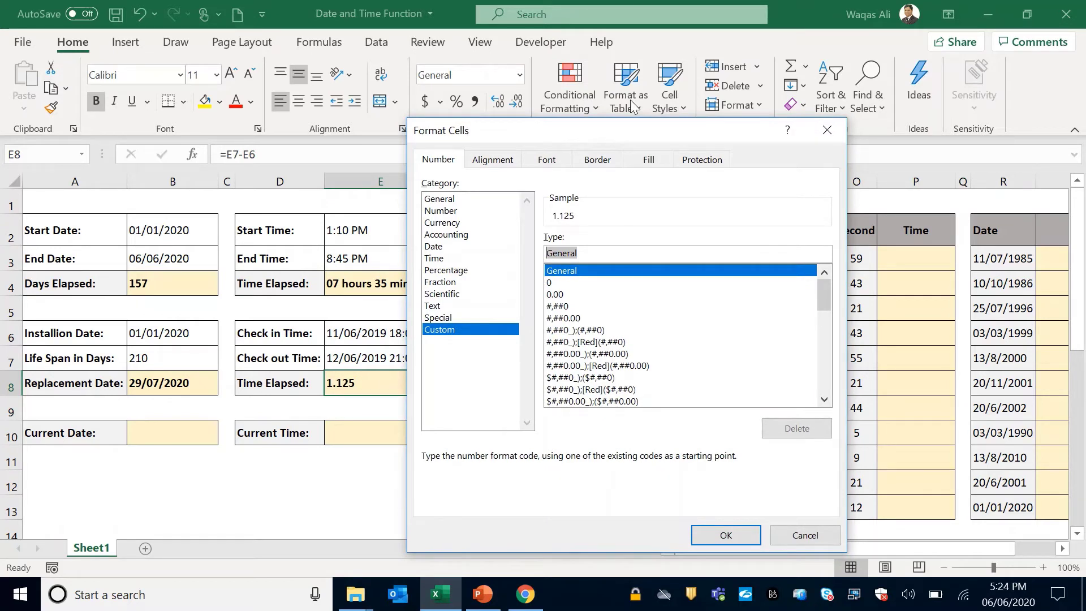
left_click(601, 252)
left_click_drag(595, 254, 534, 256)
type("dd")
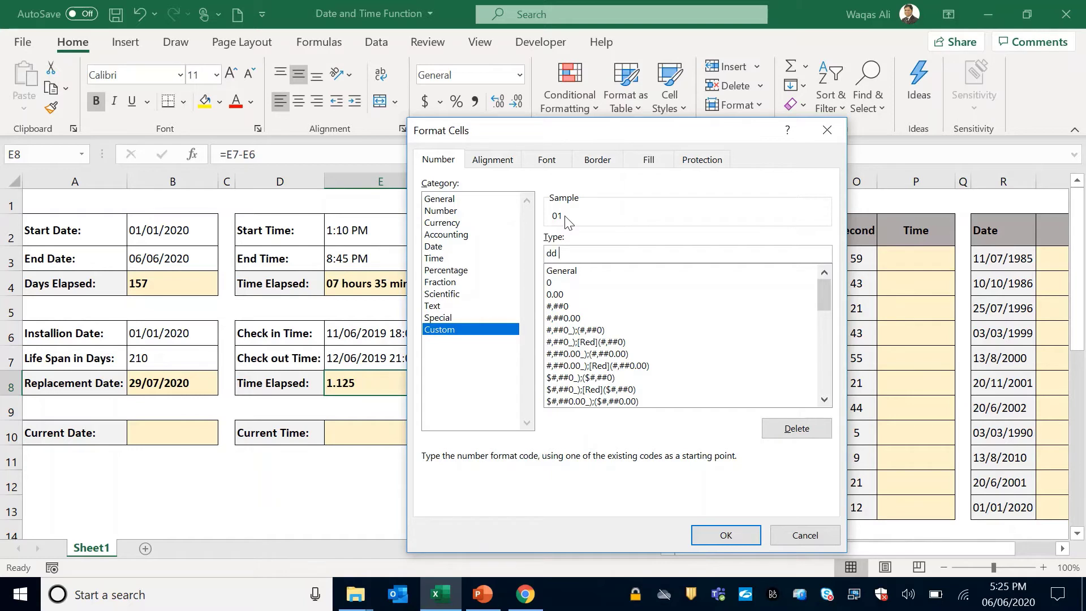
type("\"days\"")
- Extend the custom format of cell E8 with hh "hours" after the days part and apply it
left_click_drag(581, 133, 648, 136)
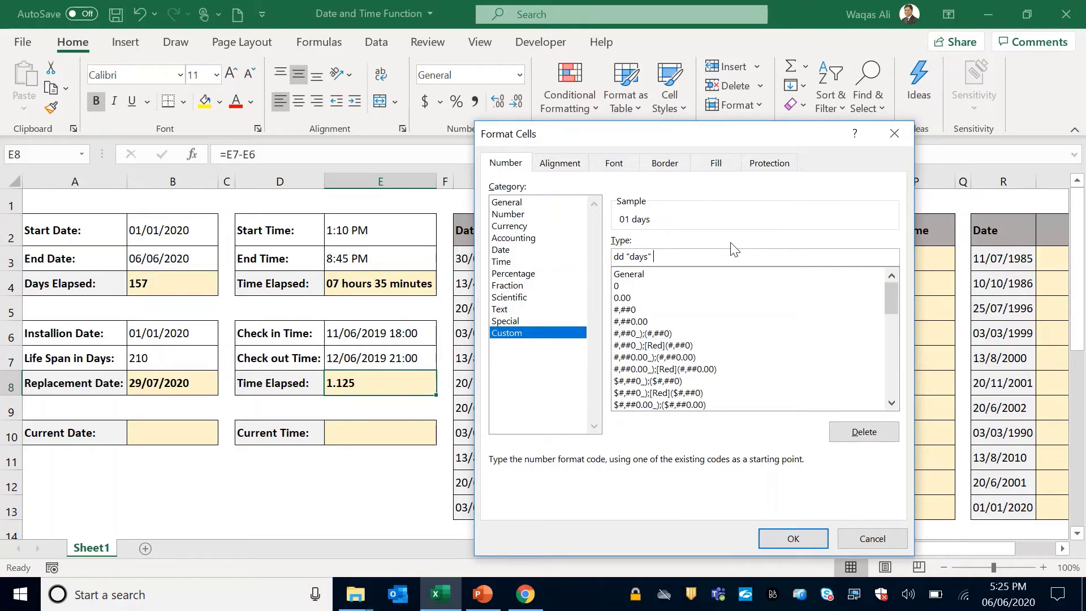
type("hh")
type("\"hours\"")
left_click(792, 538)
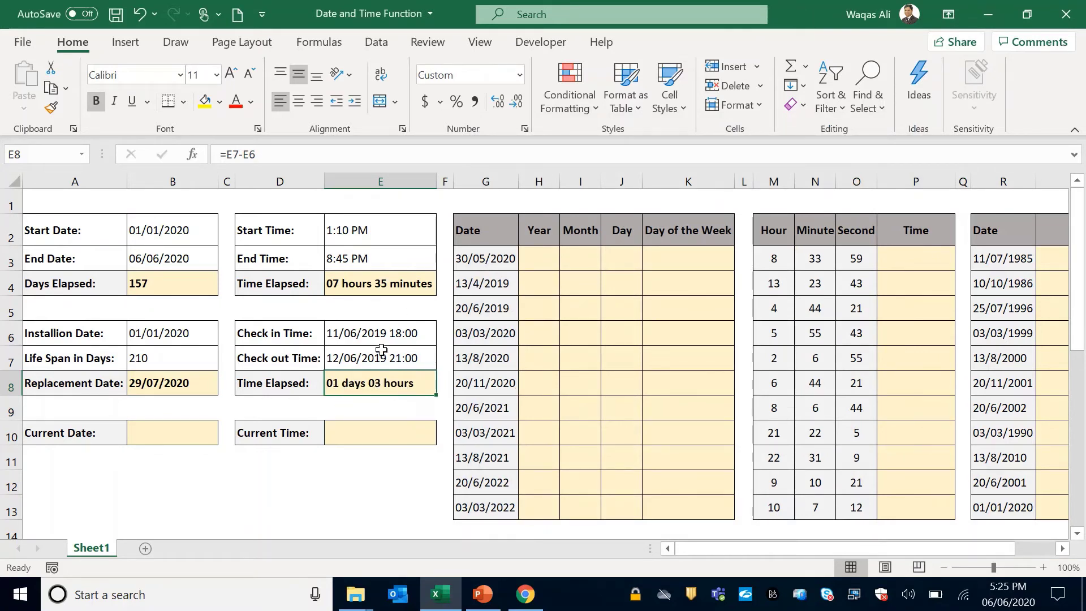
- Fill the Current Date cell B10 with the formula =TODAY()
left_click(150, 434)
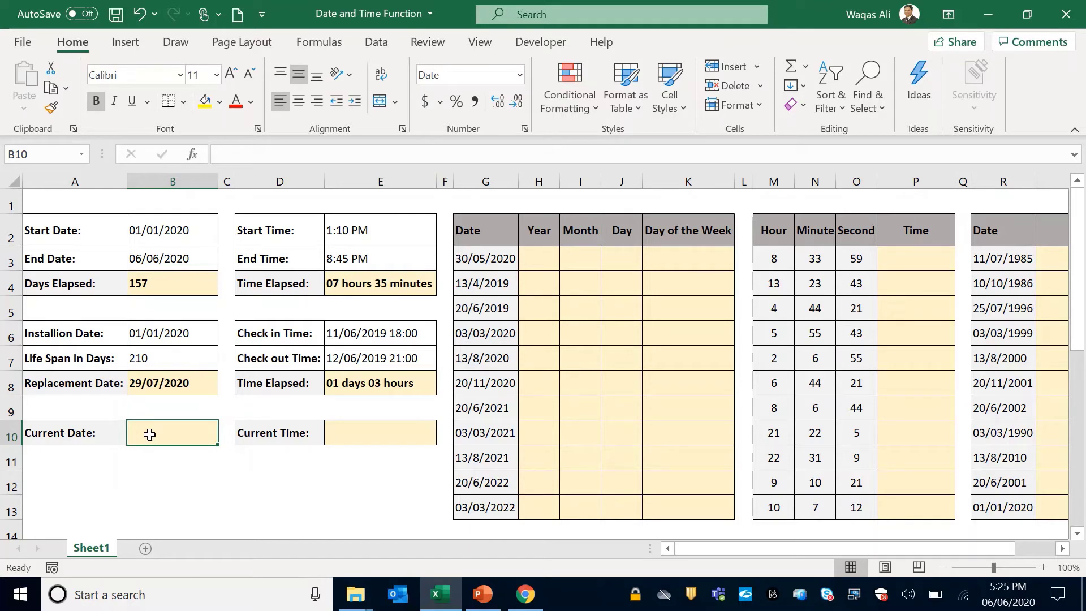
type("=toda")
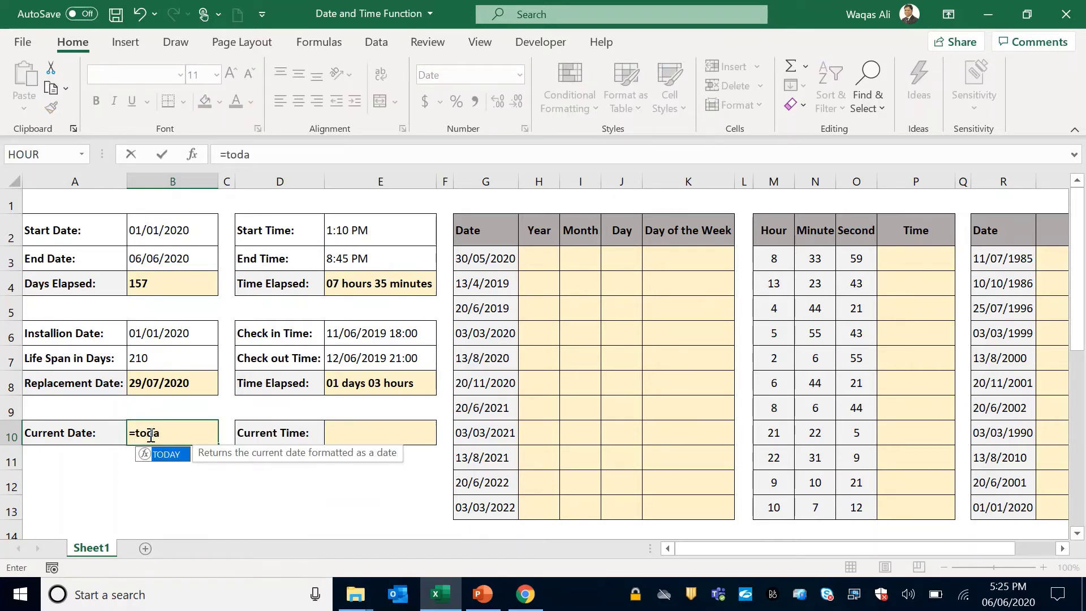
key("Tab")
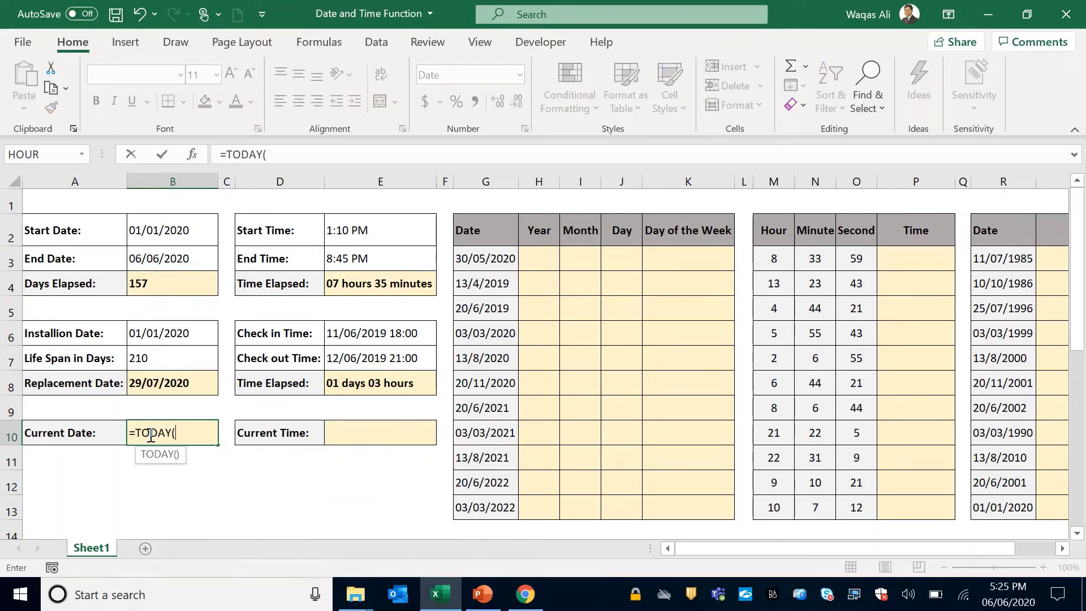
type(")")
key("Return")
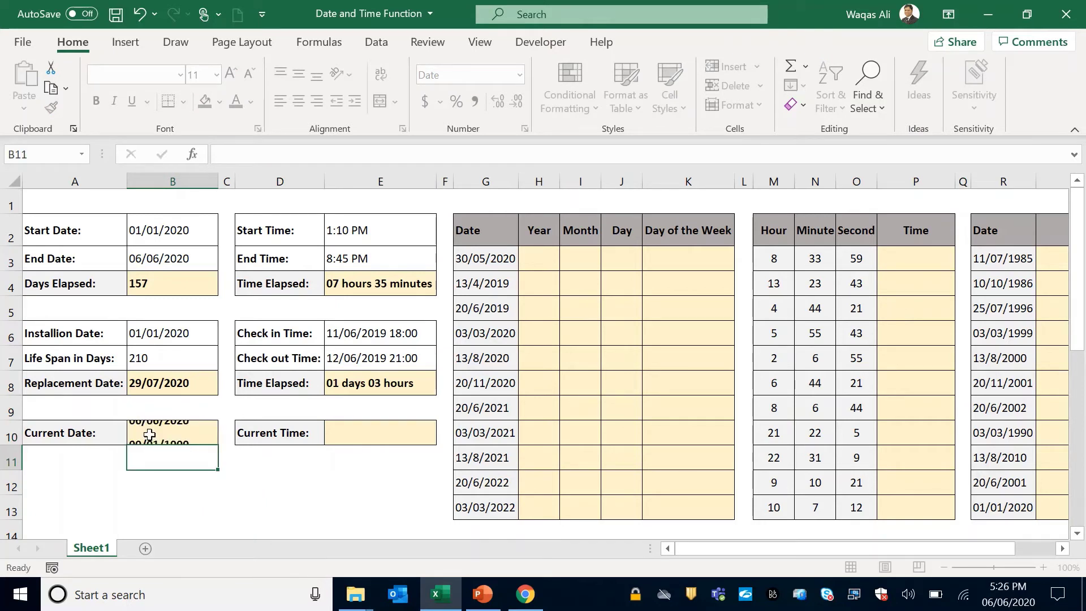
left_click(188, 433)
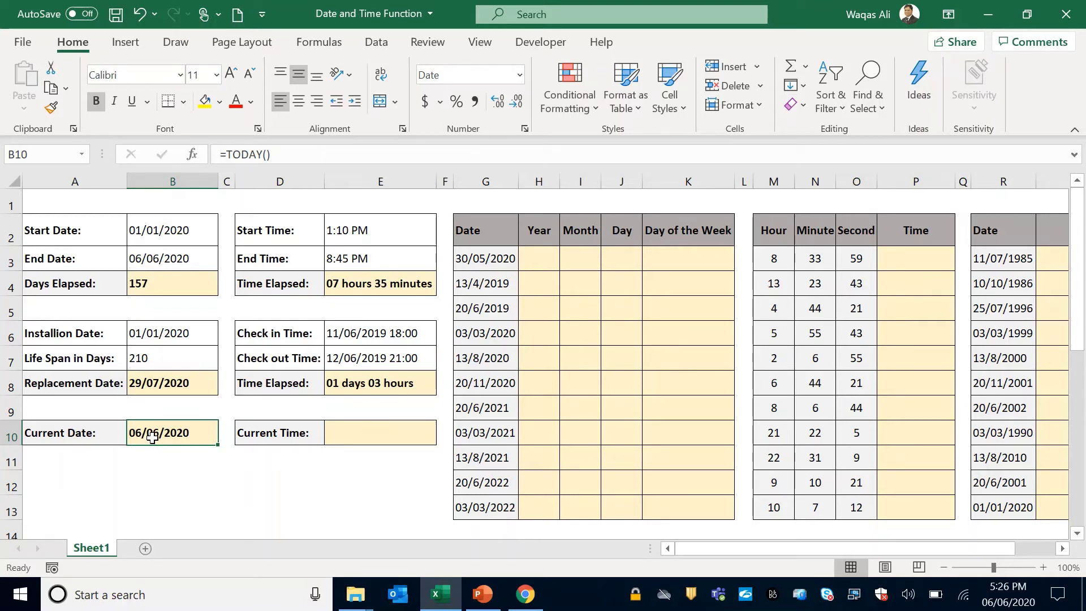
- Fill the Current Time cell E10 with the formula =NOW()
left_click(354, 434)
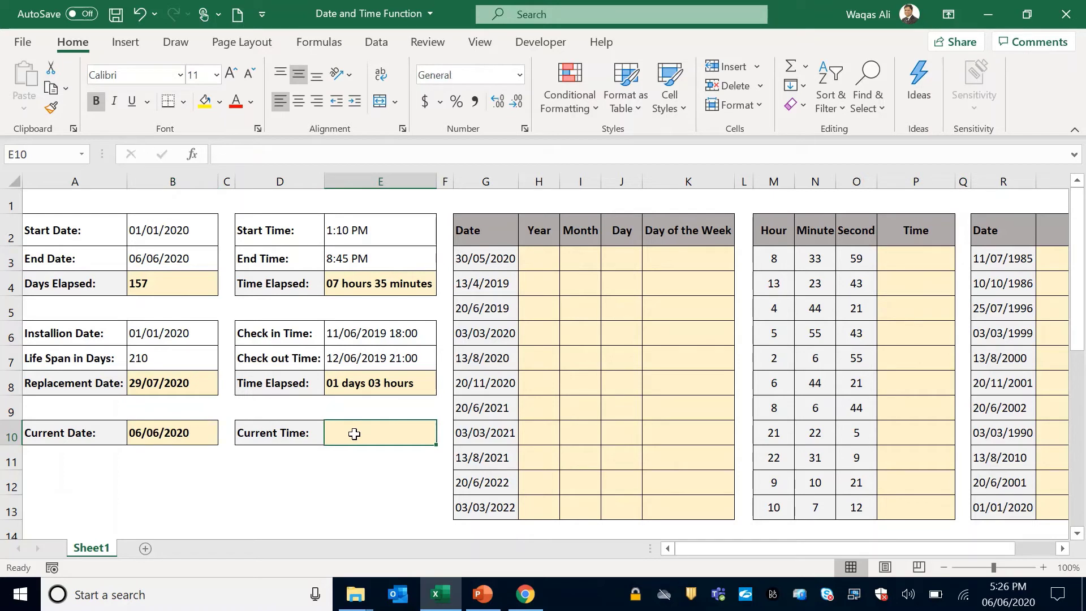
type("=n")
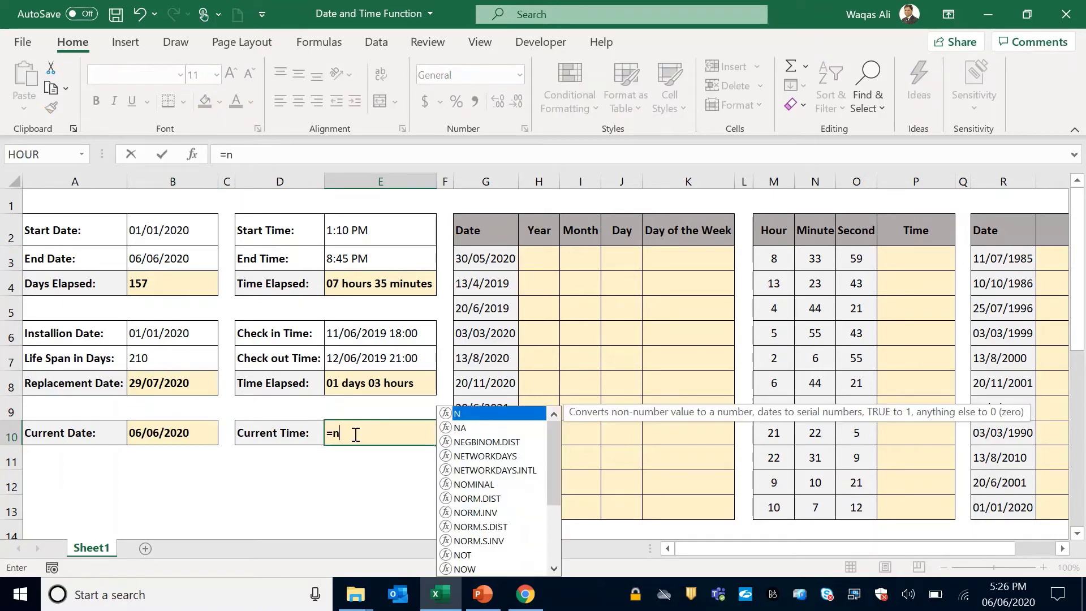
type("ow")
key("Tab")
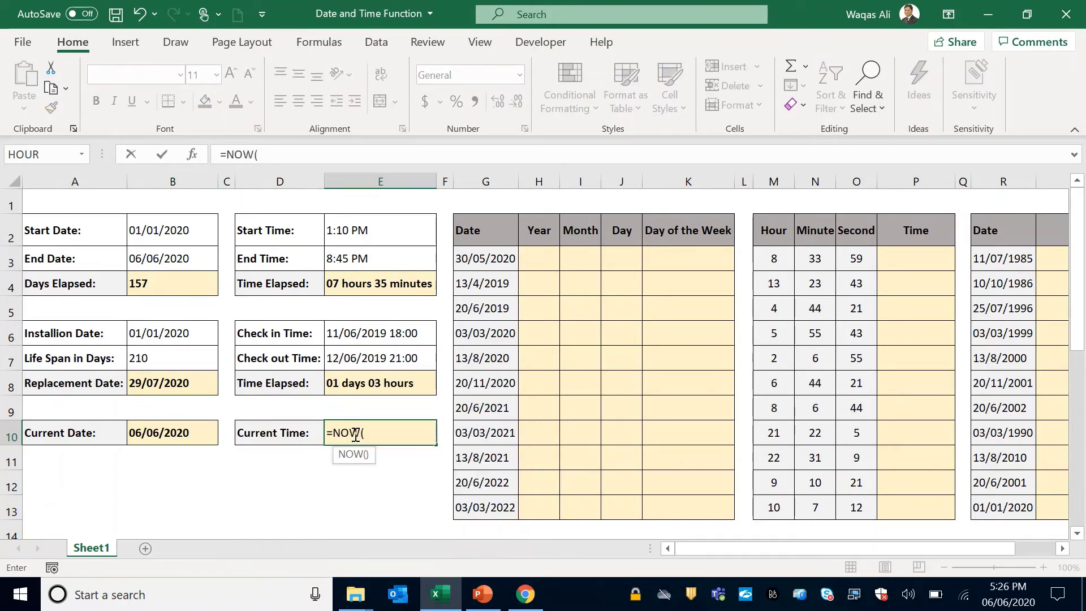
type(")")
key("Return")
left_click(354, 434)
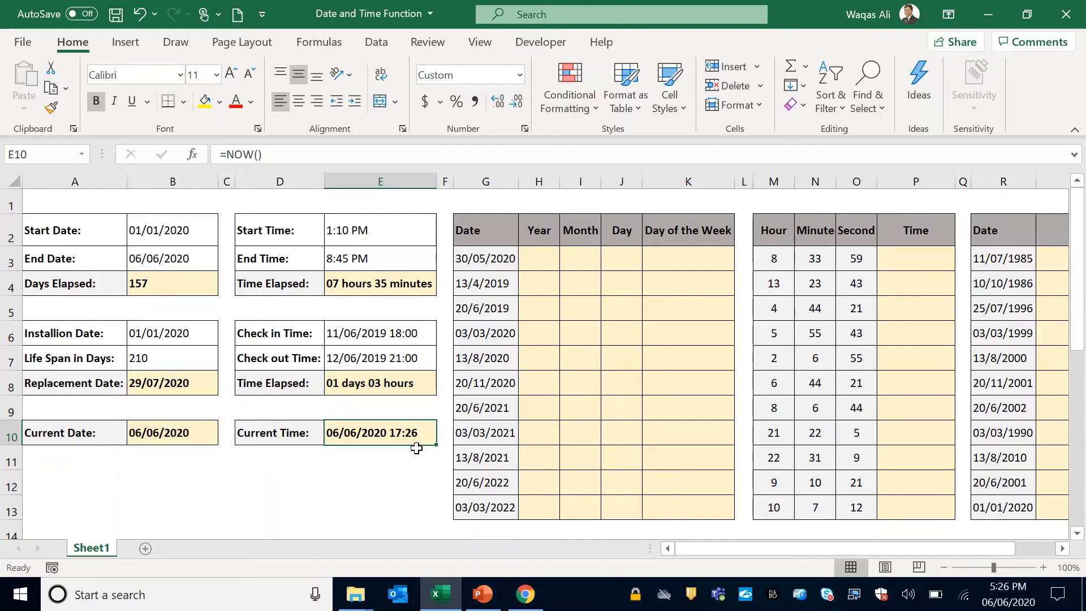
- Examine the dates in column G and the empty Year, Month and Day cells beside them
left_click(510, 283)
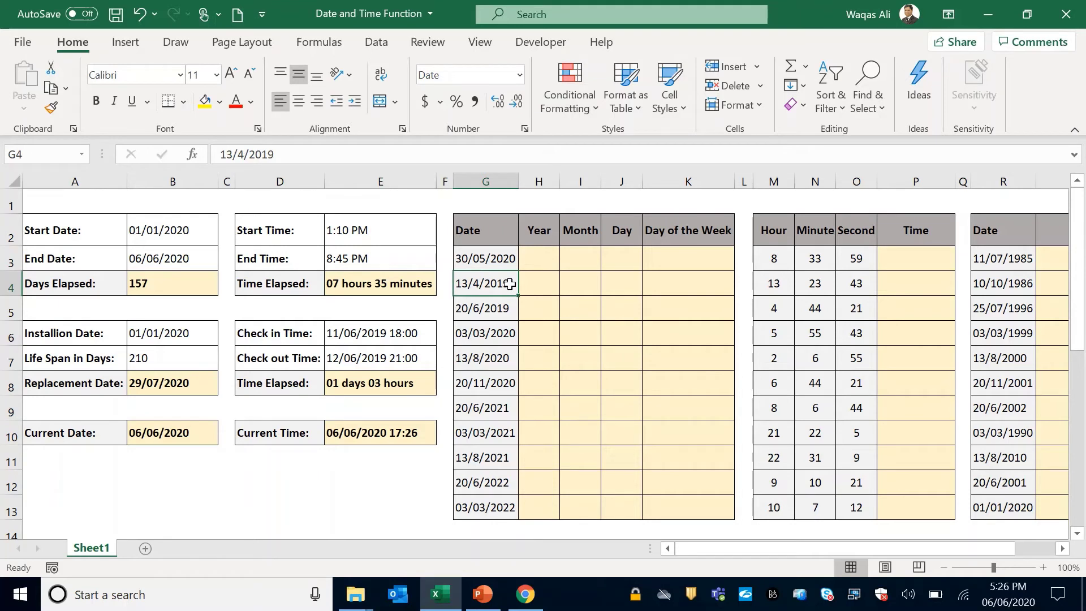
left_click(487, 181)
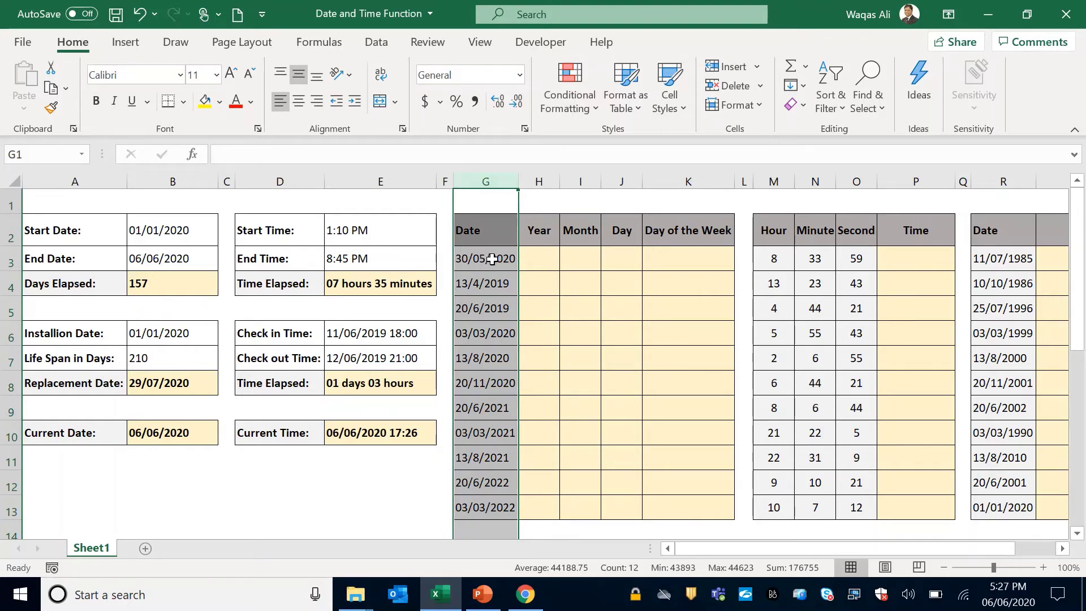
left_click(549, 259)
left_click(591, 259)
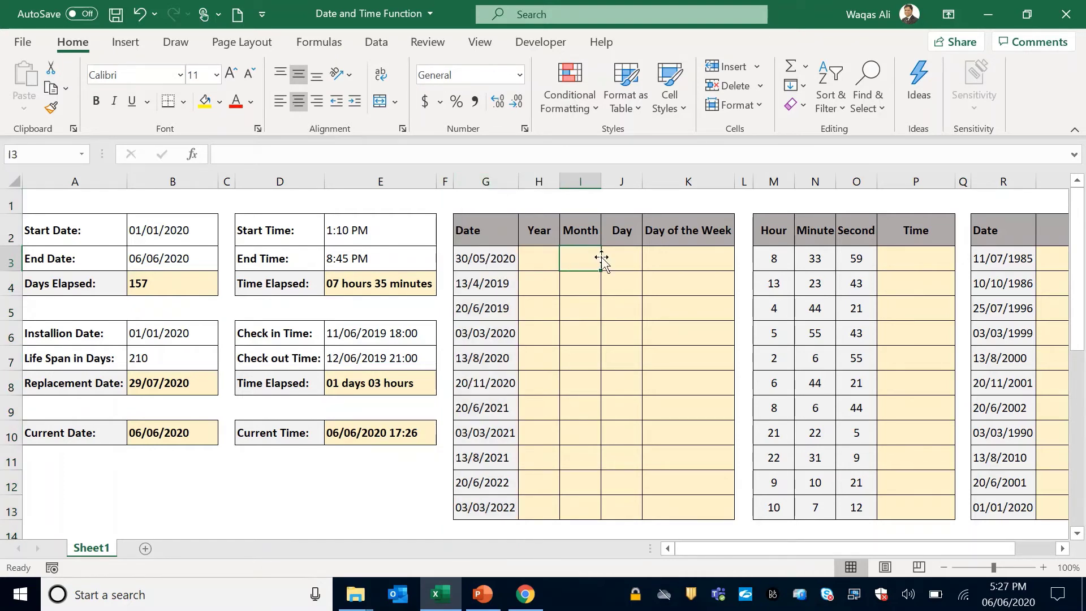
left_click(611, 257)
left_click(540, 257)
left_click(613, 259)
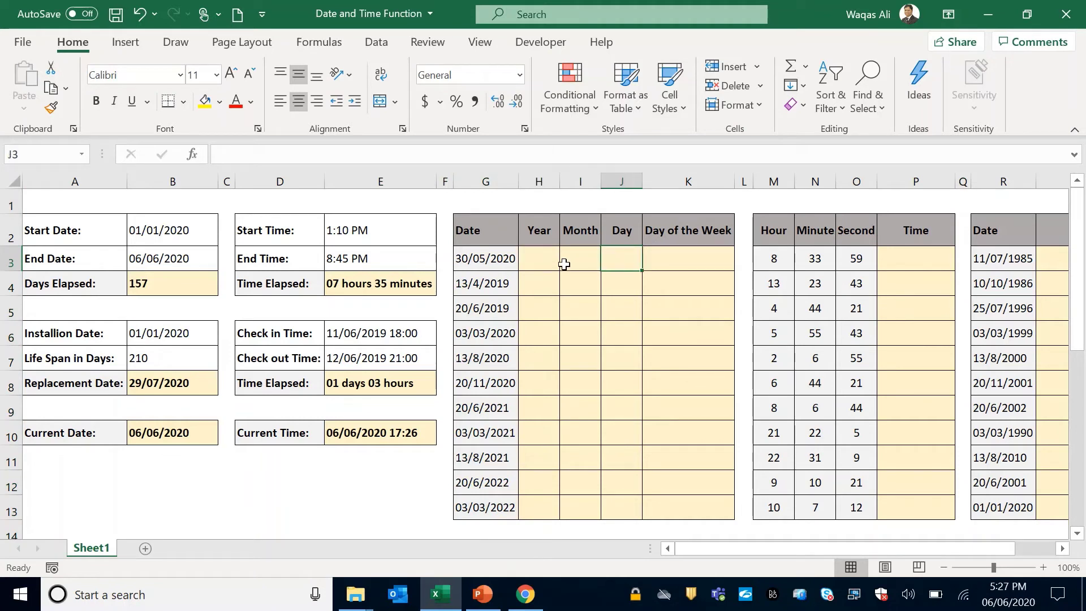
left_click(560, 263)
- Fill the first Year cell H3 with the formula =YEAR(G3)
left_click(541, 260)
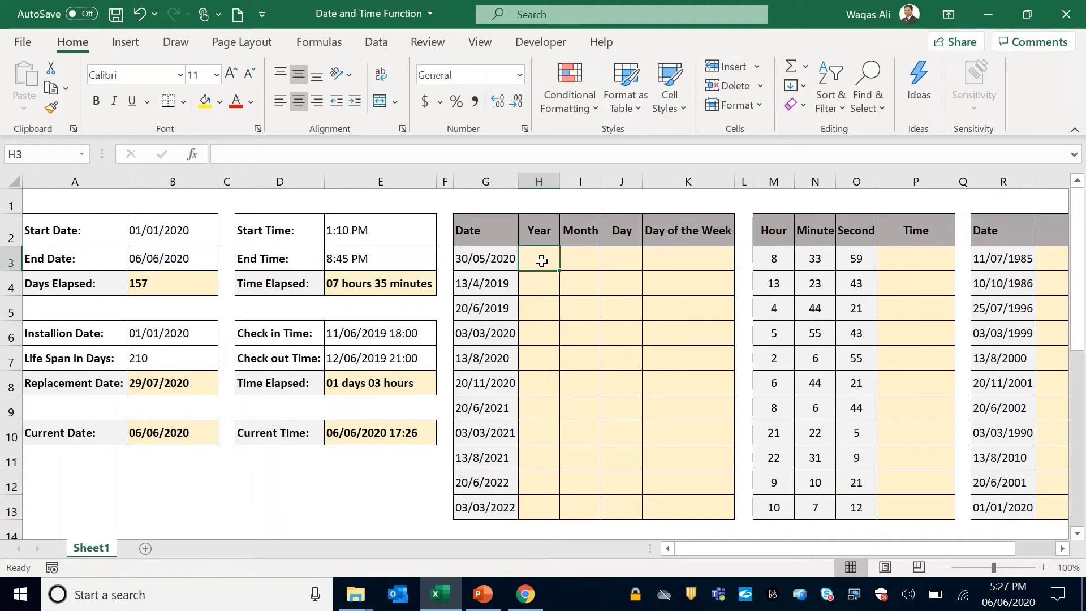
type("=")
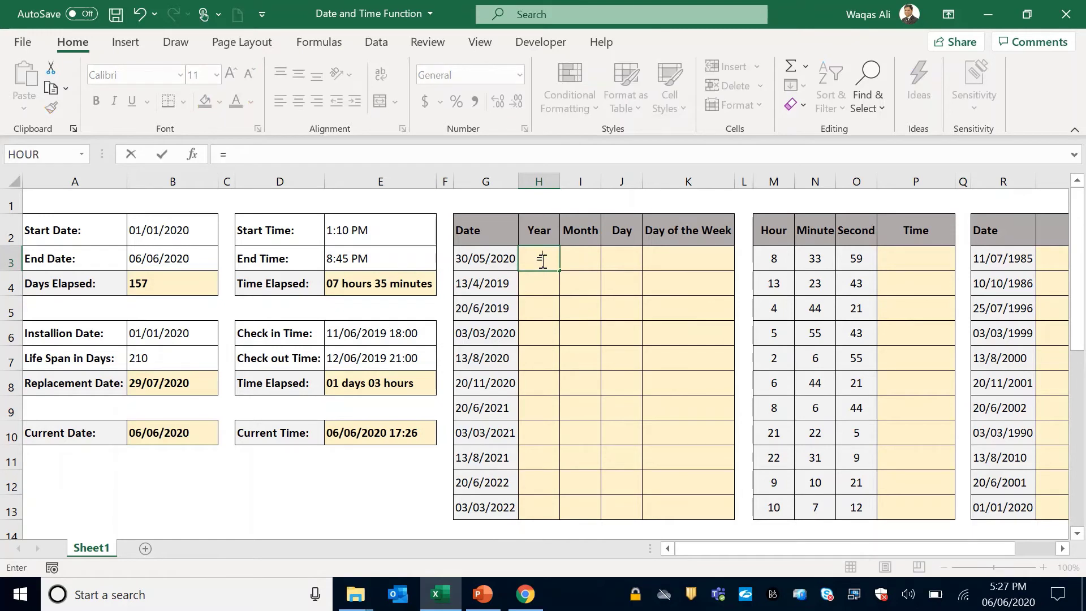
type("Yea")
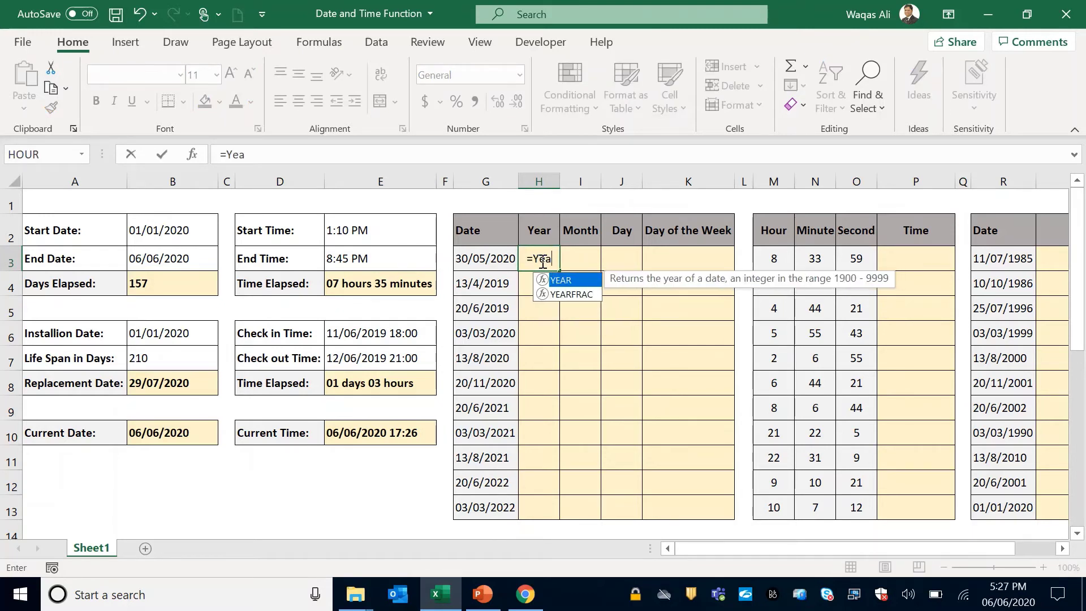
key("Tab")
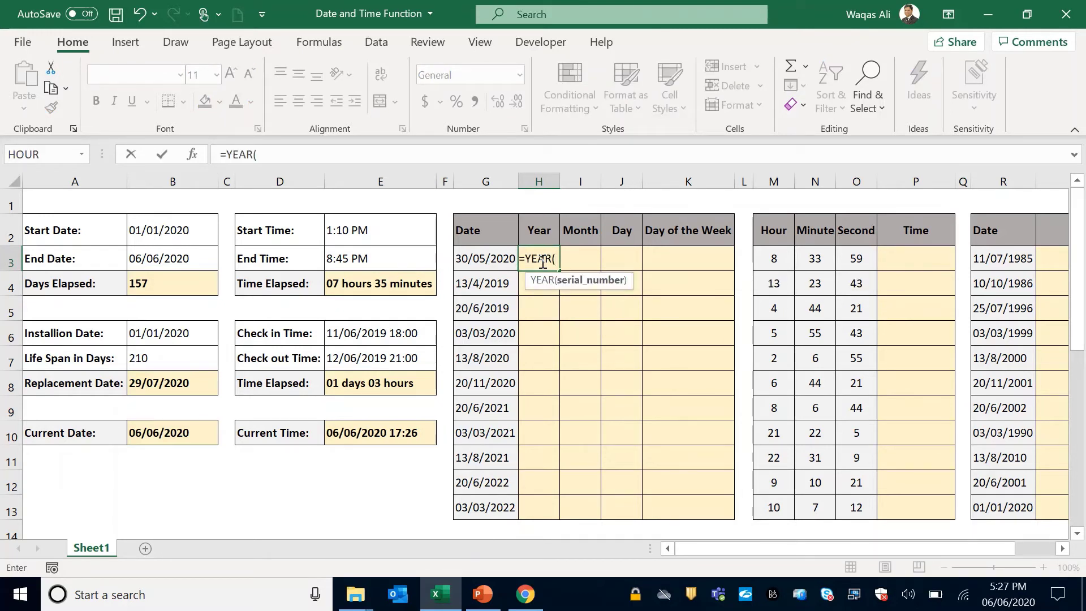
left_click(496, 258)
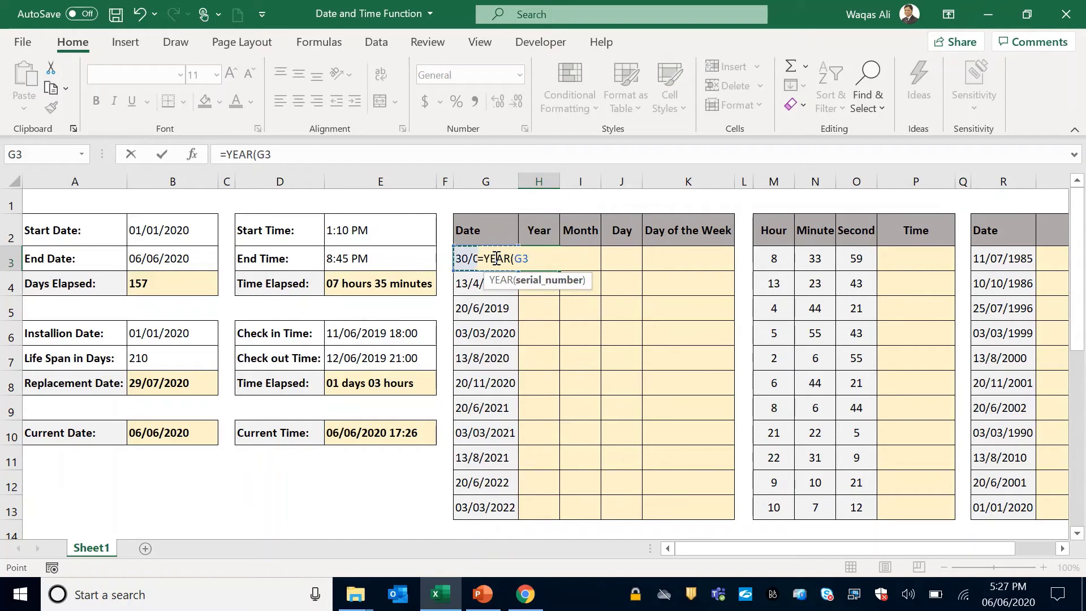
type(")")
key("Return")
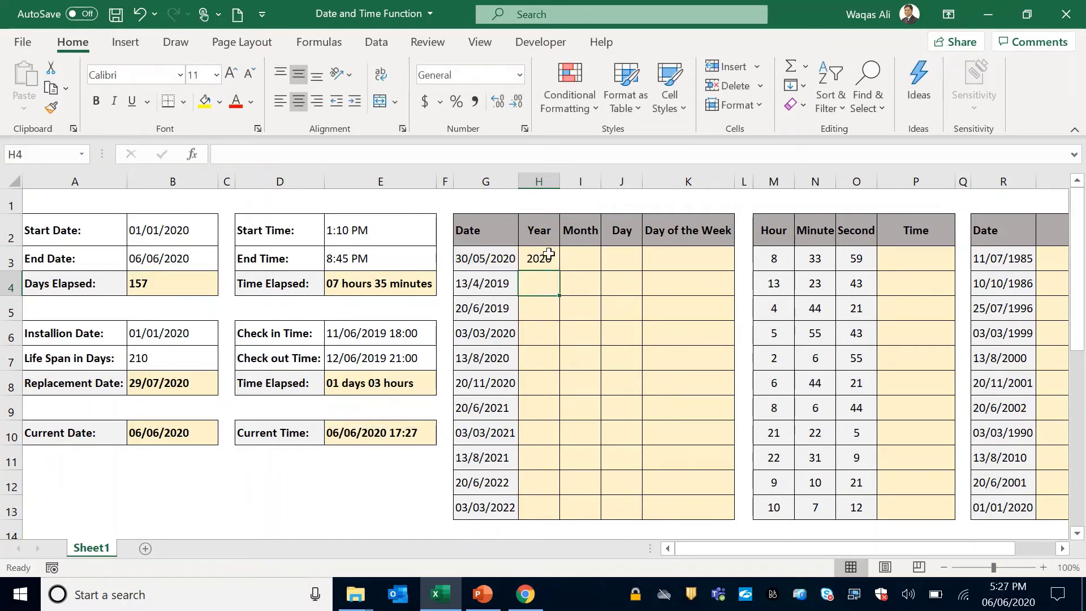
- Fill the first Month cell I3 with the formula =MONTH(G3)
left_click(582, 261)
type("=")
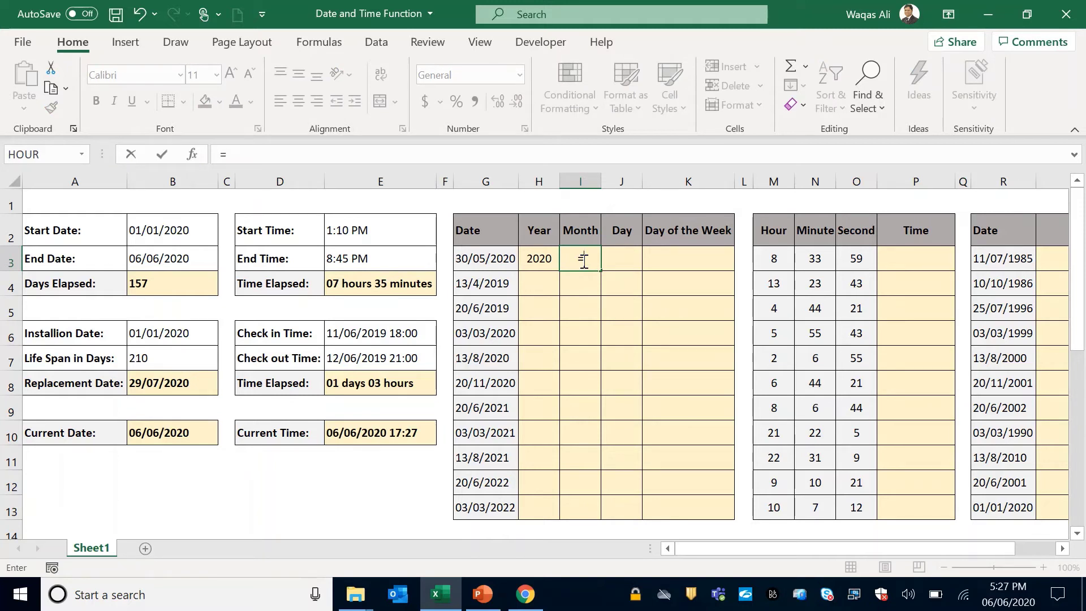
type("Mont")
key("Tab")
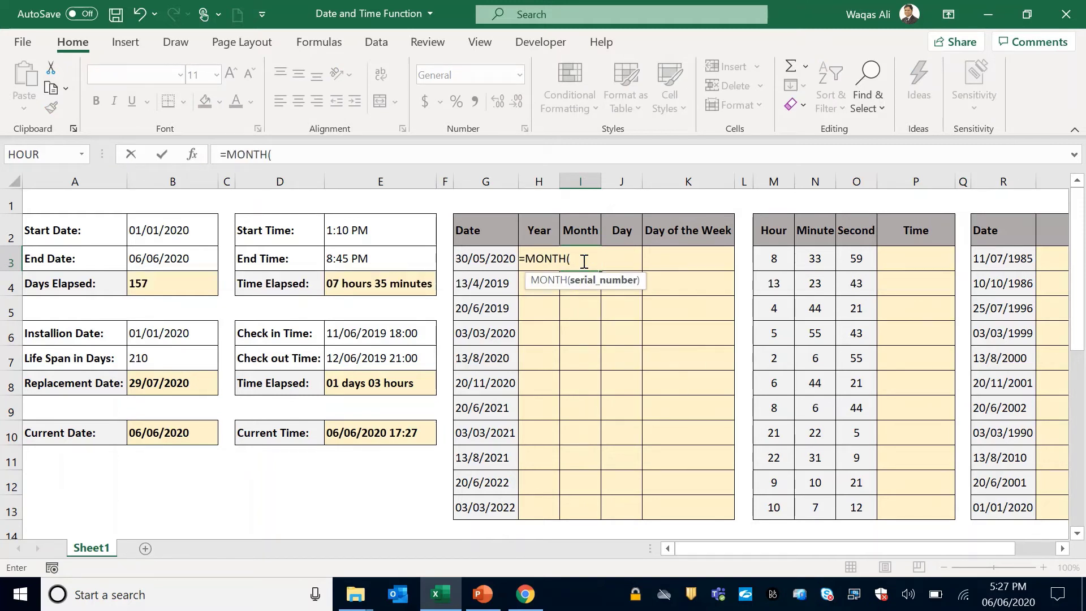
left_click(474, 255)
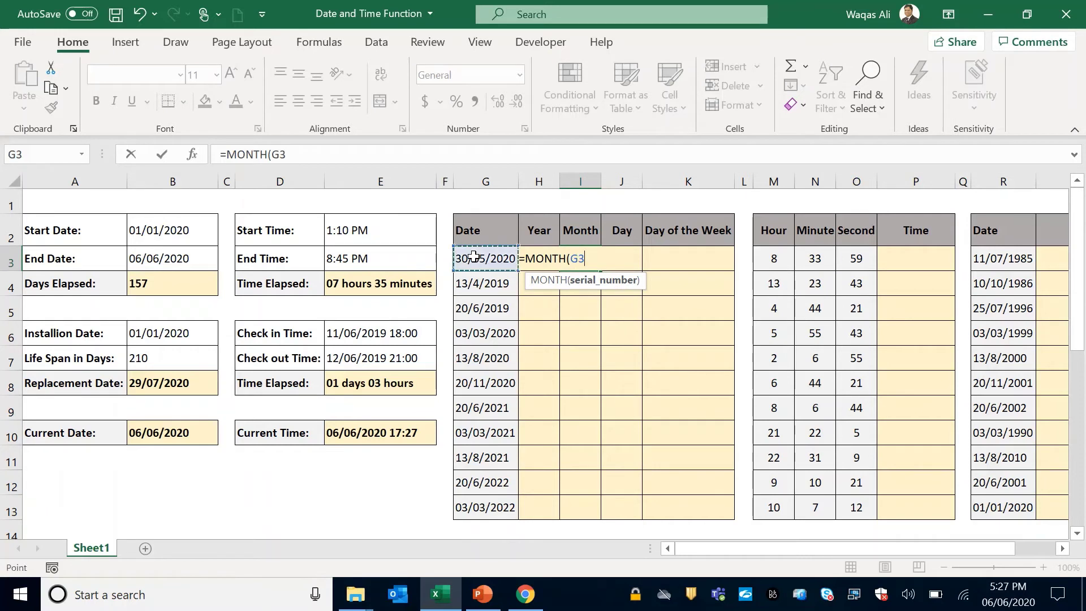
type(")")
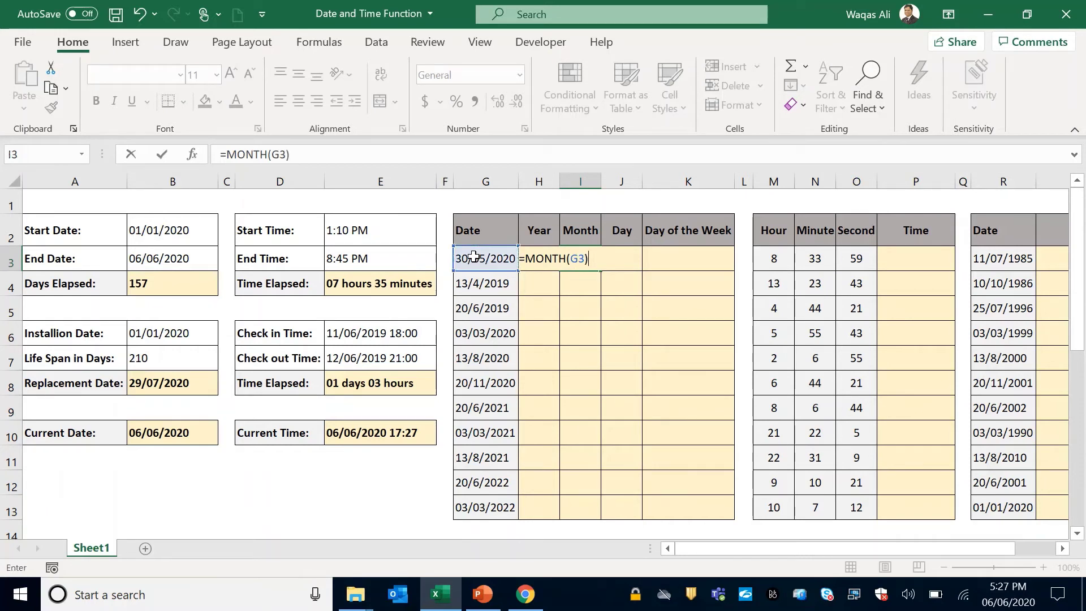
key("Return")
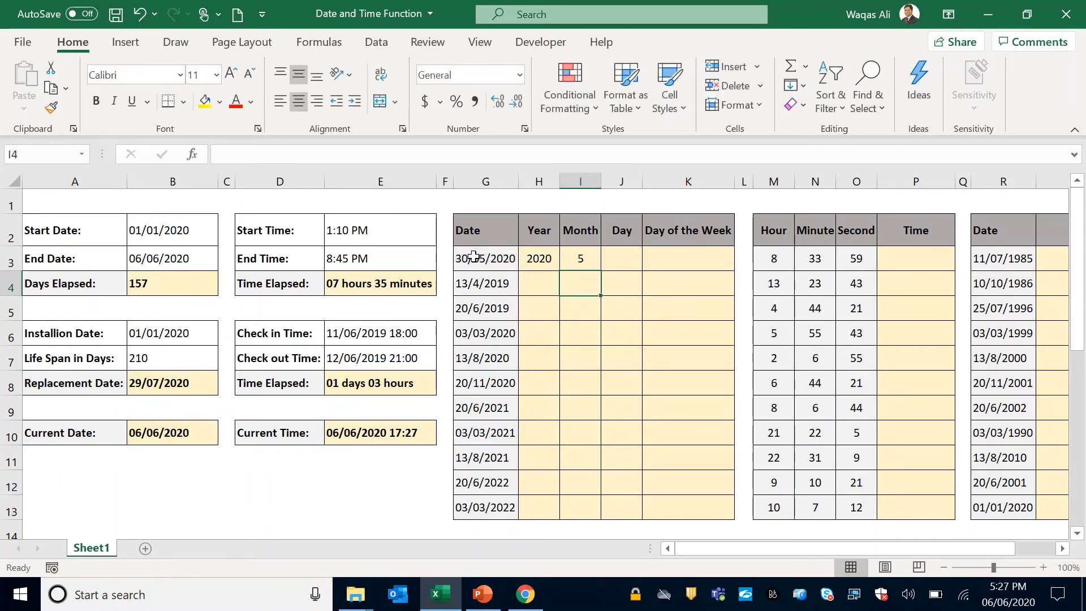
- Fill the first Day cell J3 with the formula =DAY(G3)
left_click(617, 260)
type("=")
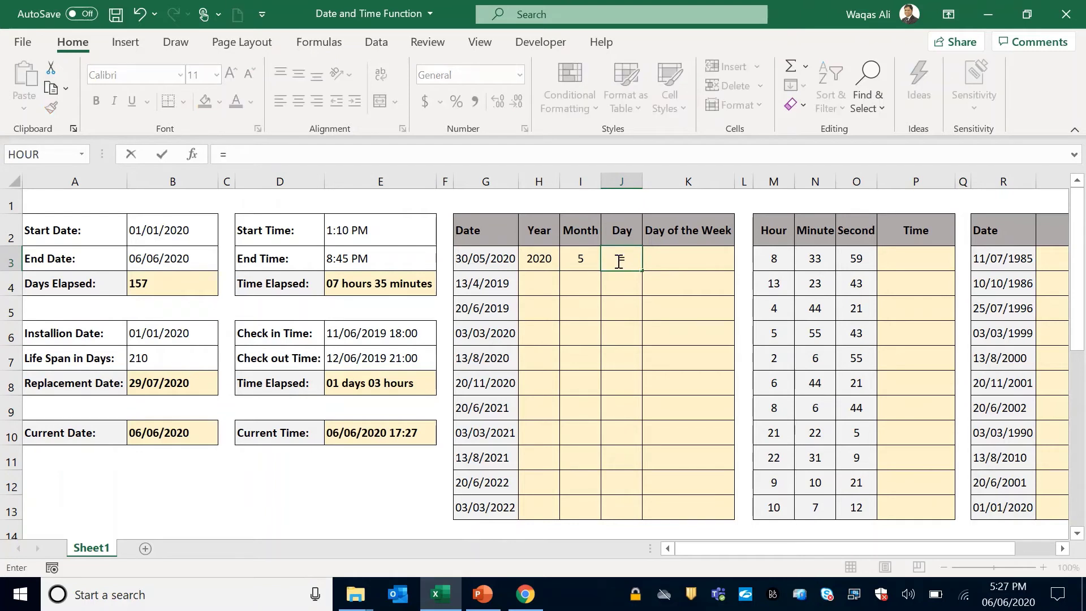
type("Day")
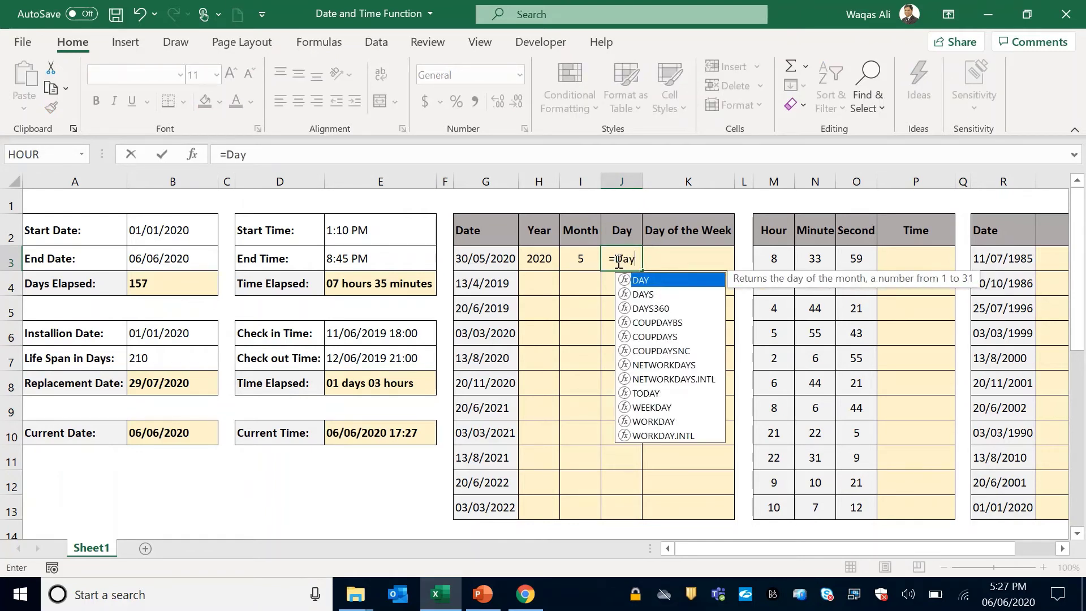
key("Tab")
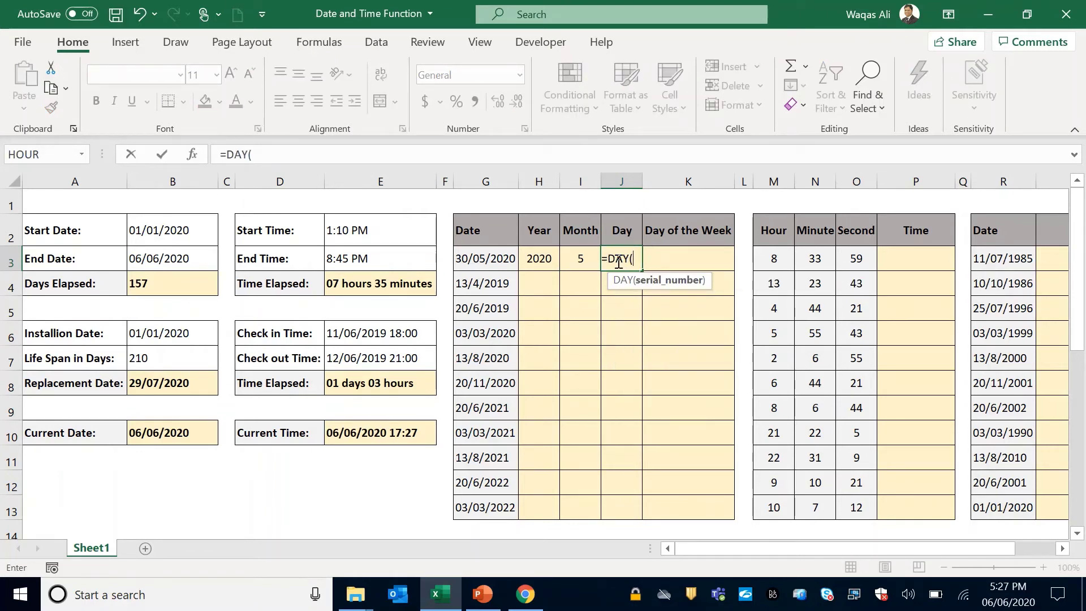
left_click(493, 260)
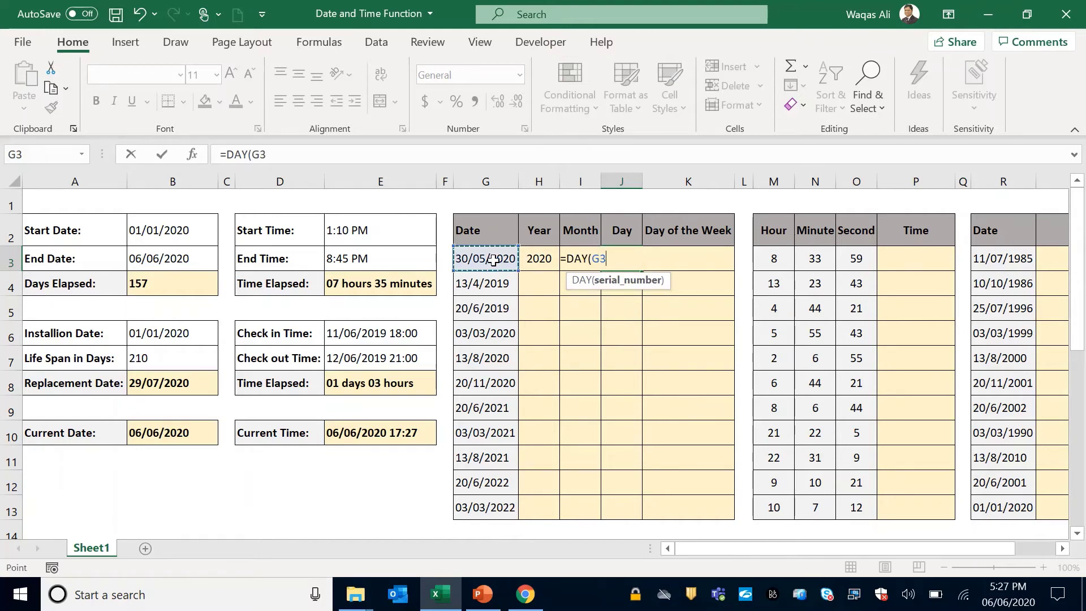
key("Return")
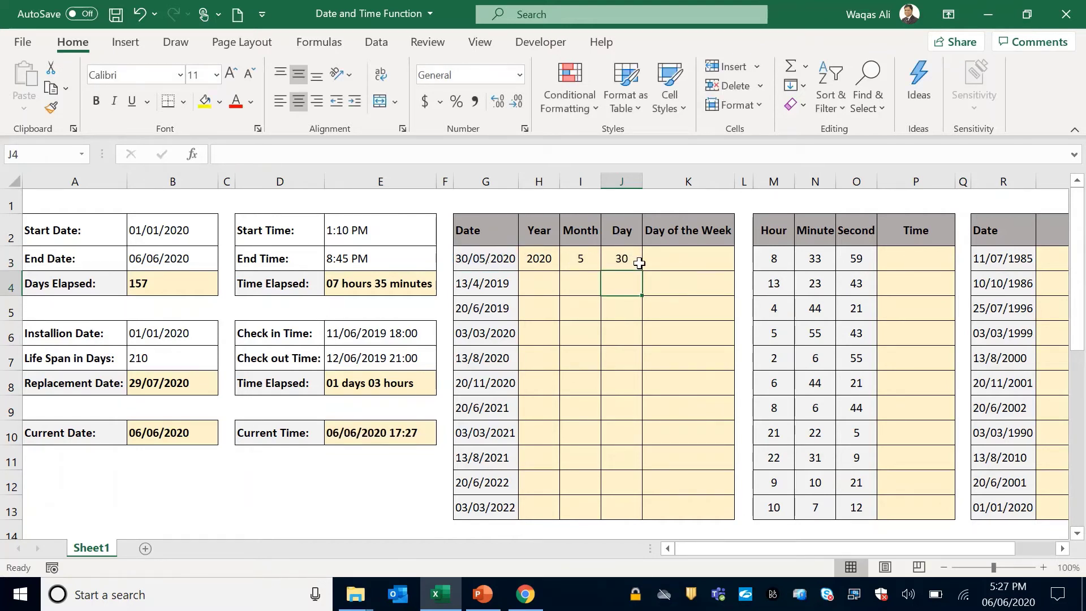
- Copy the Year, Month and Day formulas in H3:J3 down through row 13 for all the dates
left_click(637, 262)
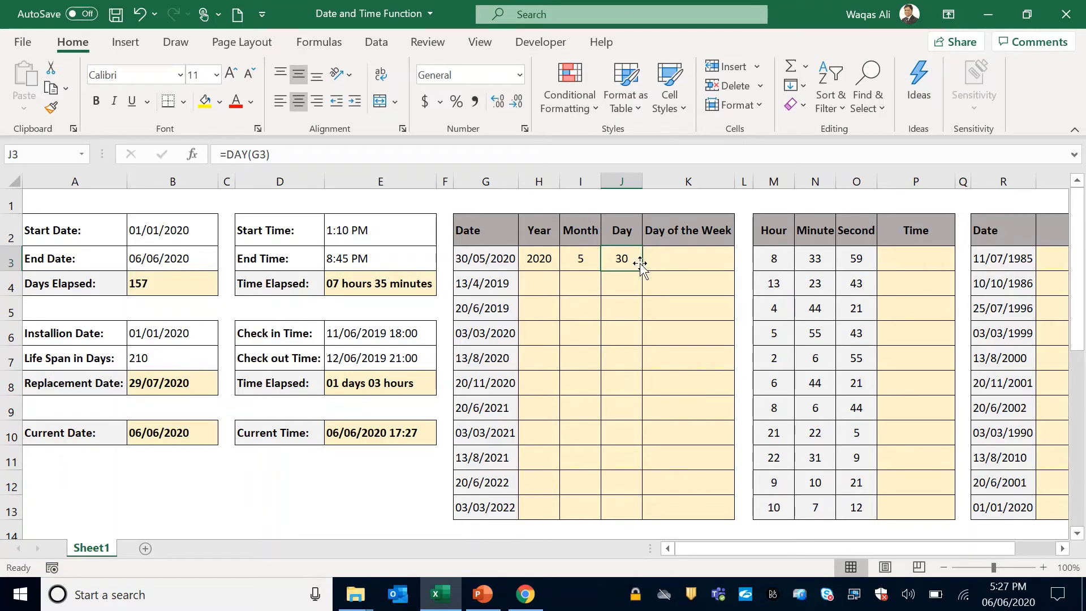
left_click_drag(545, 259, 622, 260)
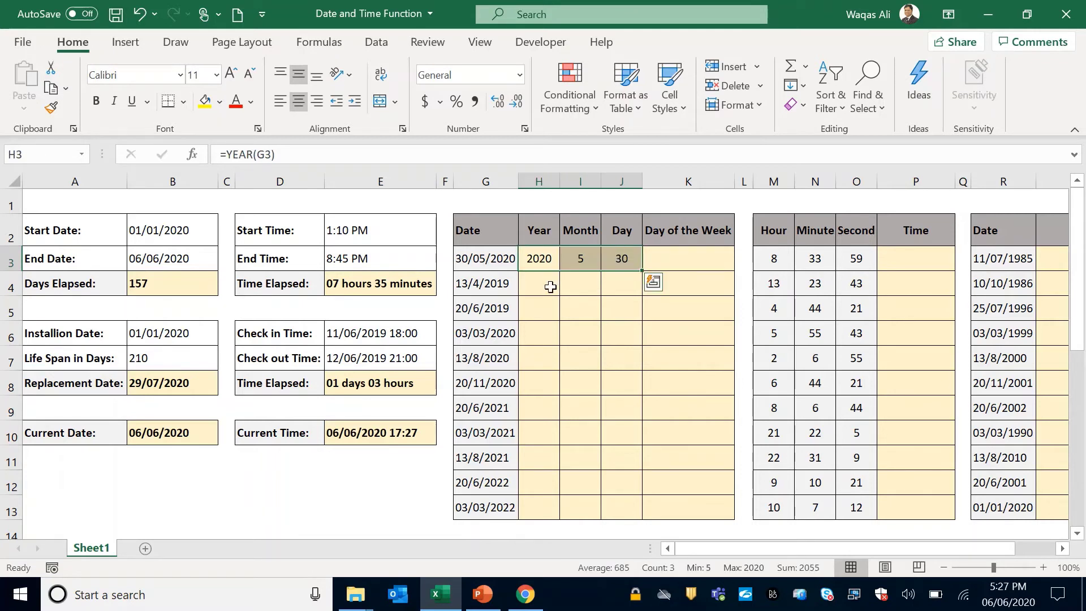
left_click_drag(544, 256, 623, 258)
right_click(624, 257)
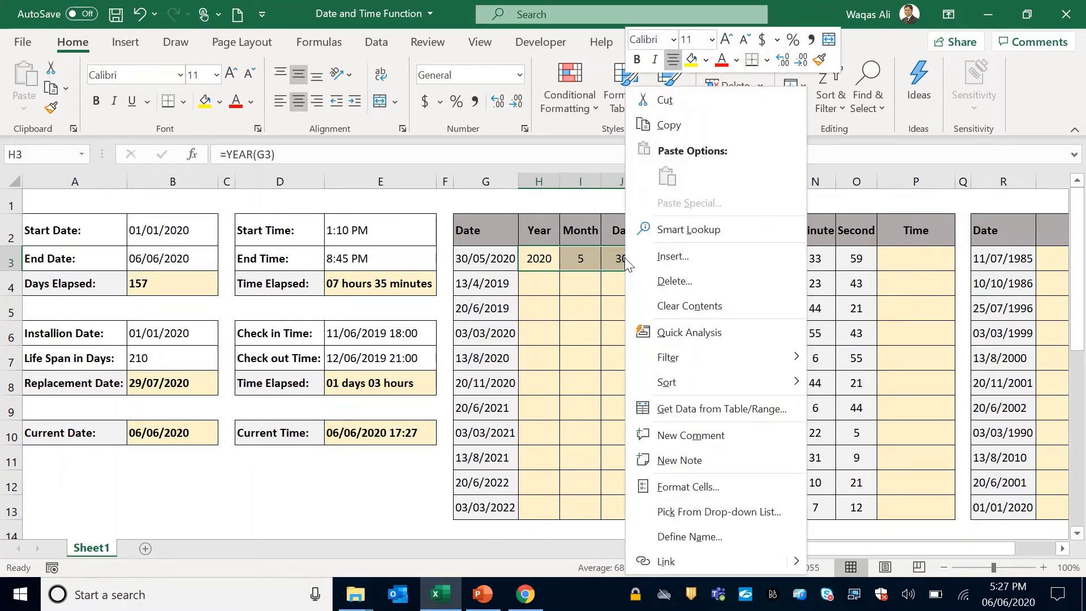
left_click(681, 124)
left_click_drag(540, 283, 634, 510)
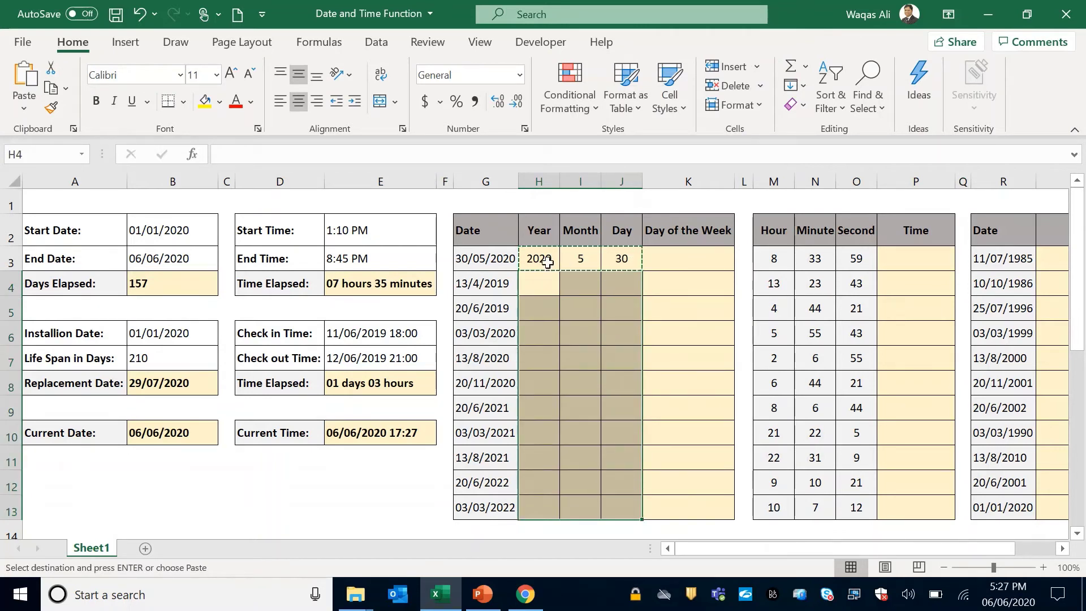
left_click_drag(545, 261, 638, 514)
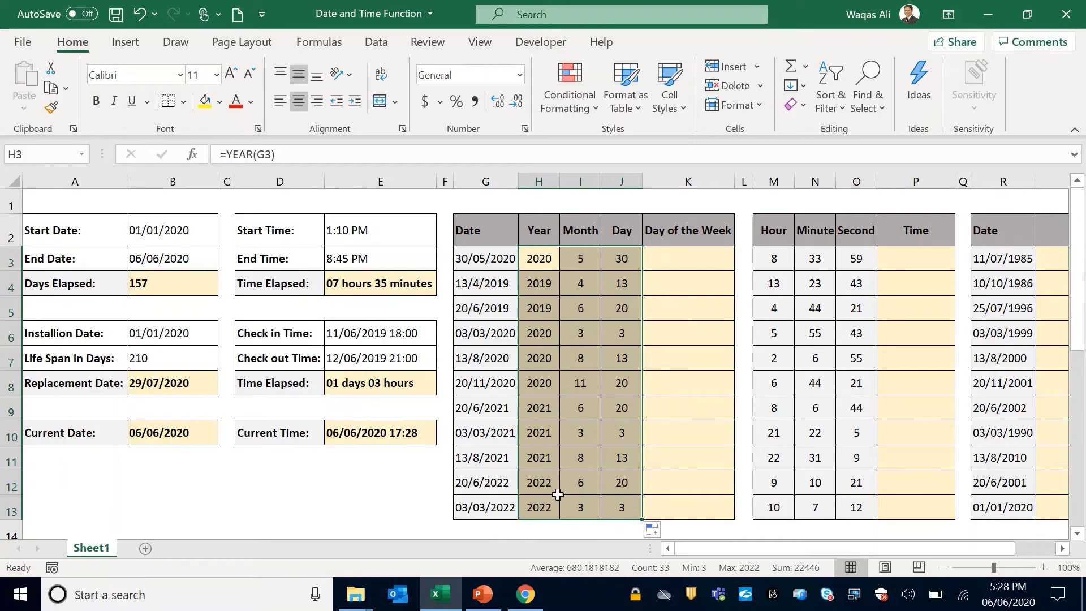
- Fill the first Day of the Week cell K3 with =WEEKDAY(G3,1), counting from Sunday as 1 to Saturday as 7
left_click(687, 253)
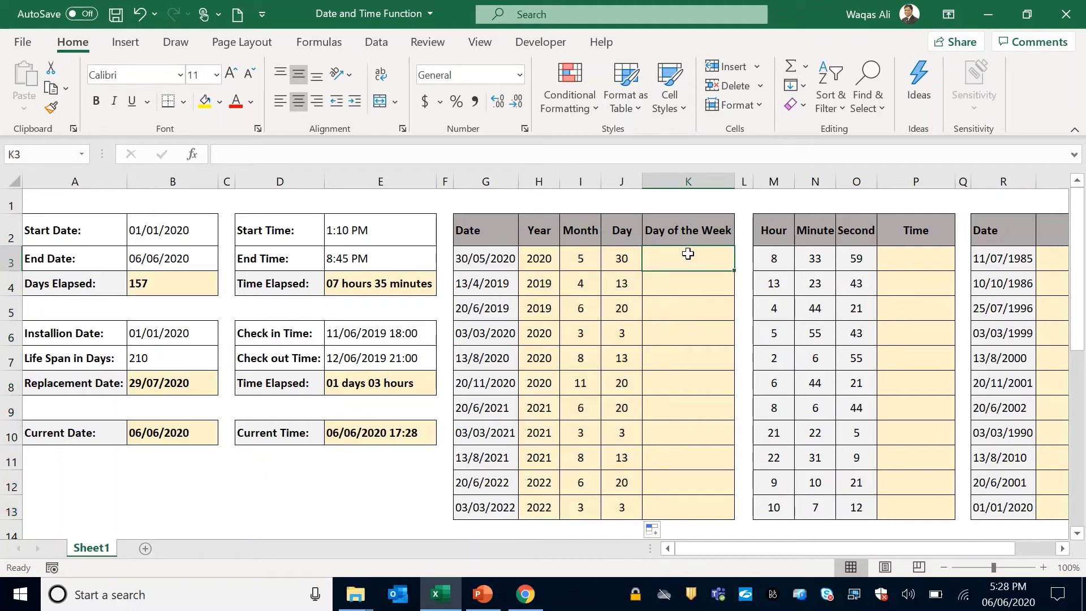
left_click(692, 178)
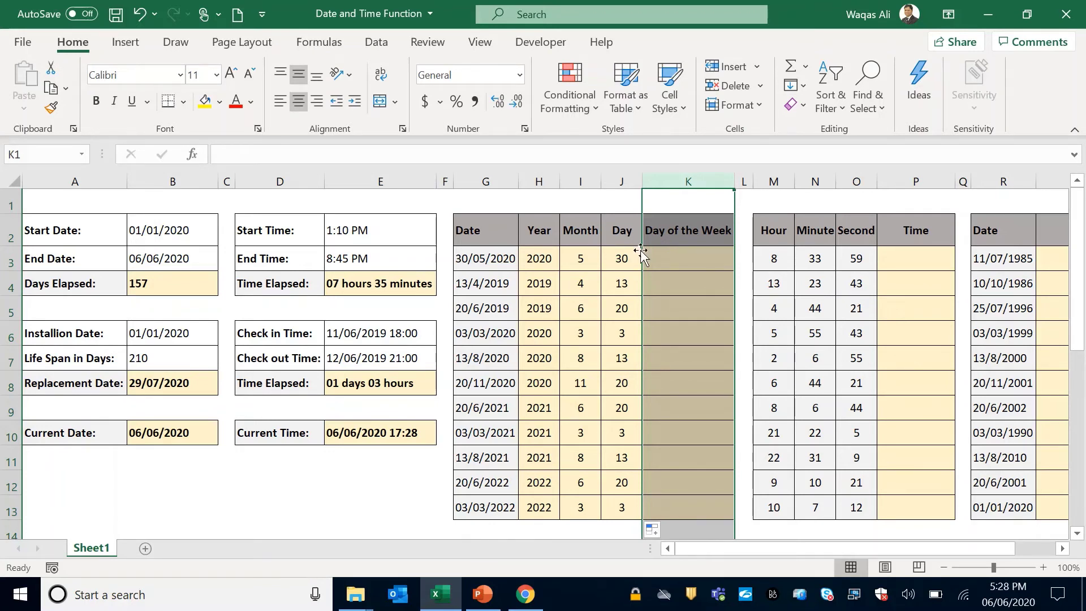
left_click(661, 257)
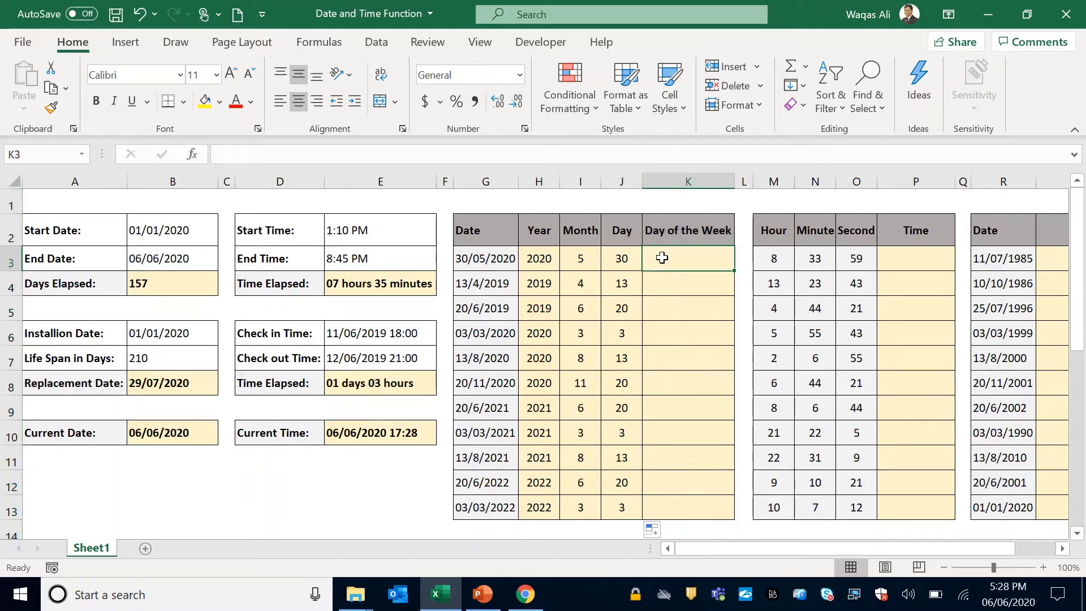
type("=")
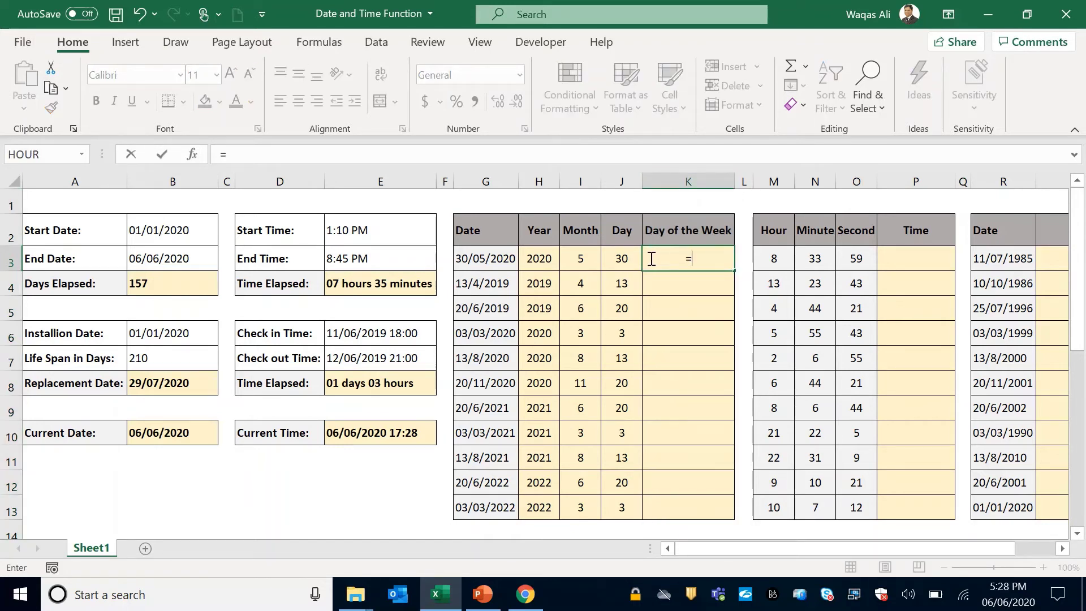
type("weekda")
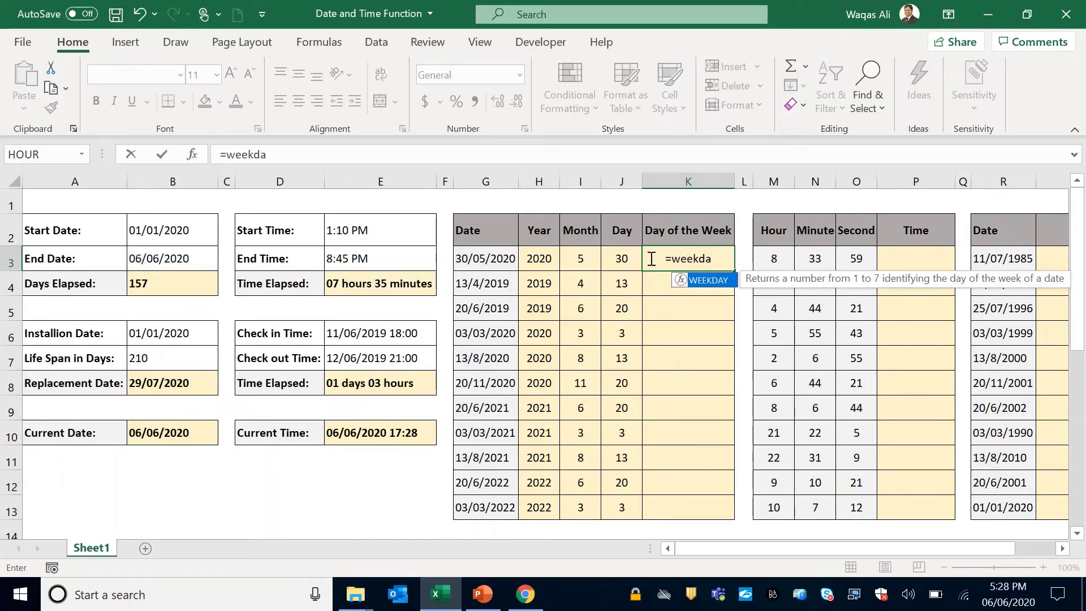
key("Tab")
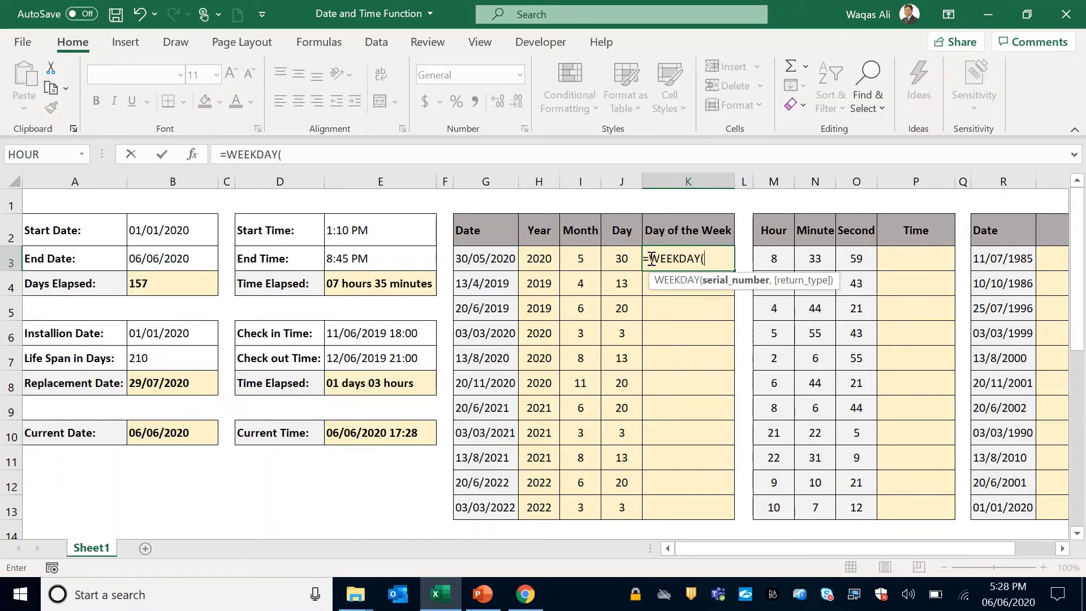
left_click(488, 258)
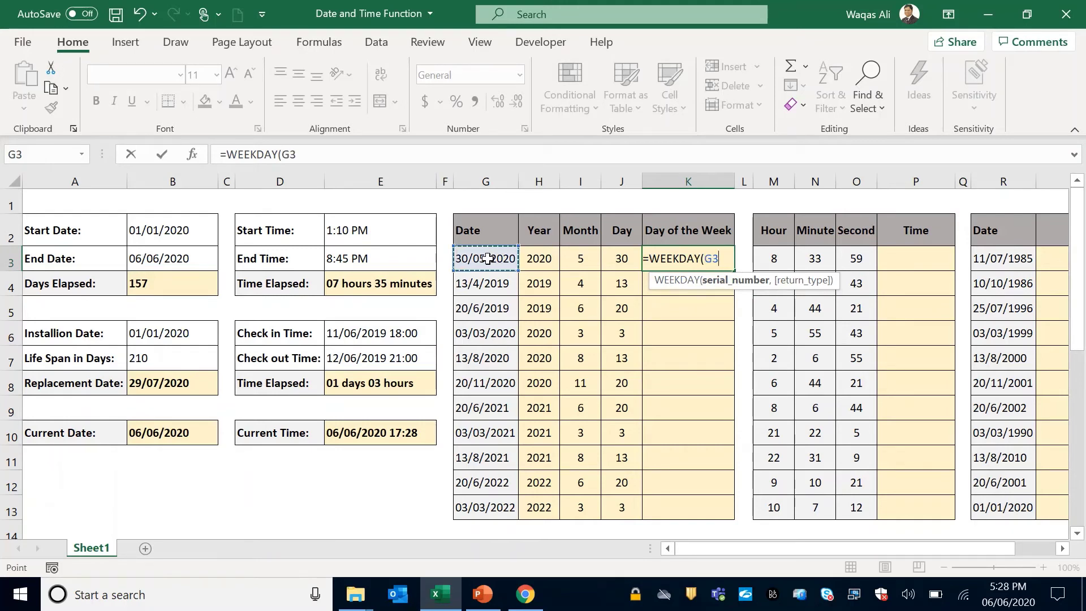
type(",")
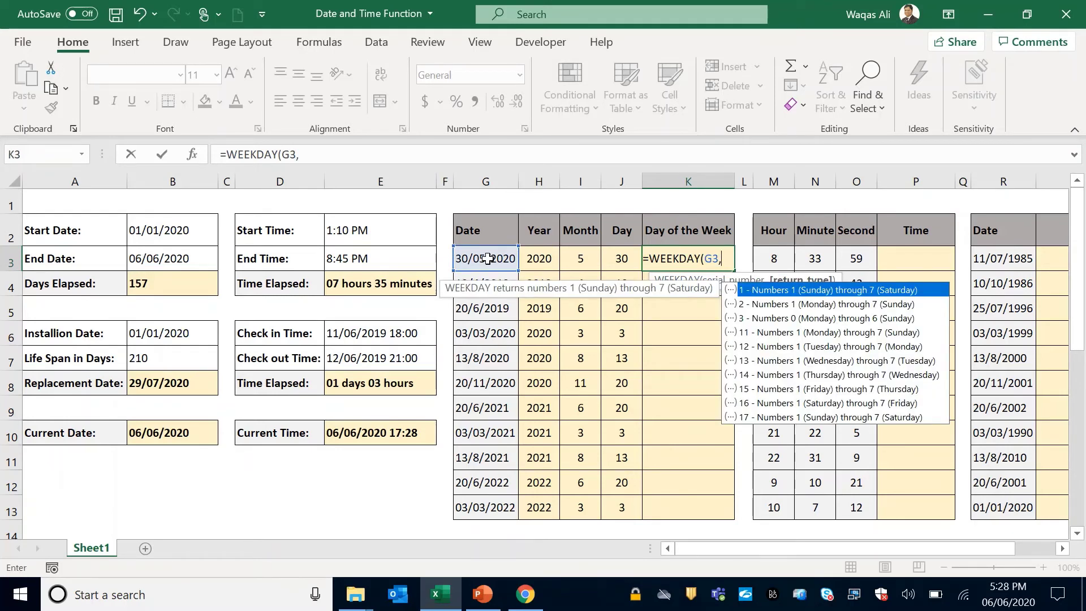
type("1")
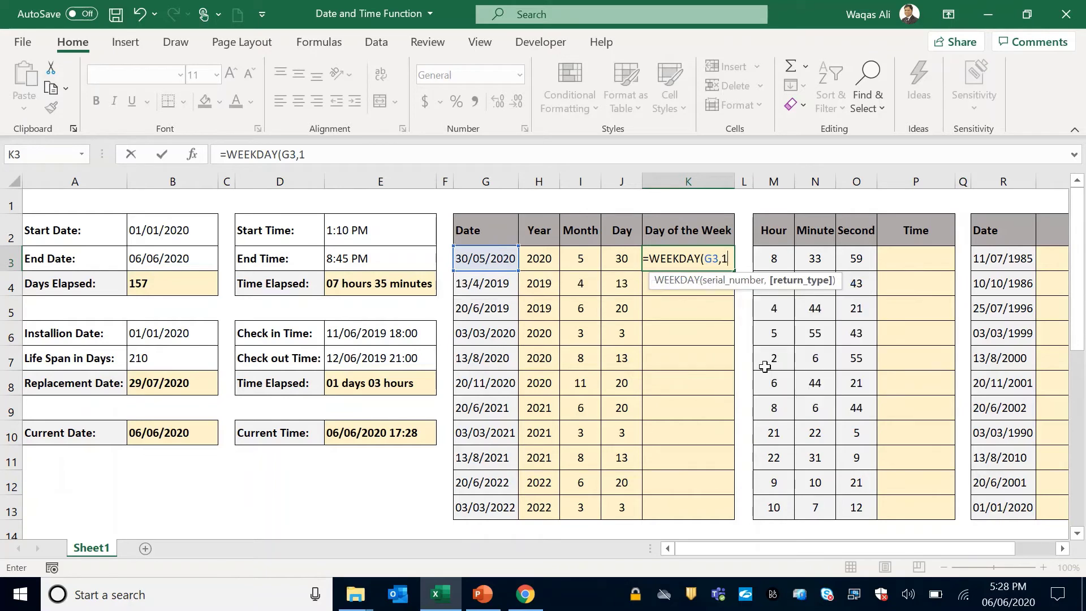
type(")")
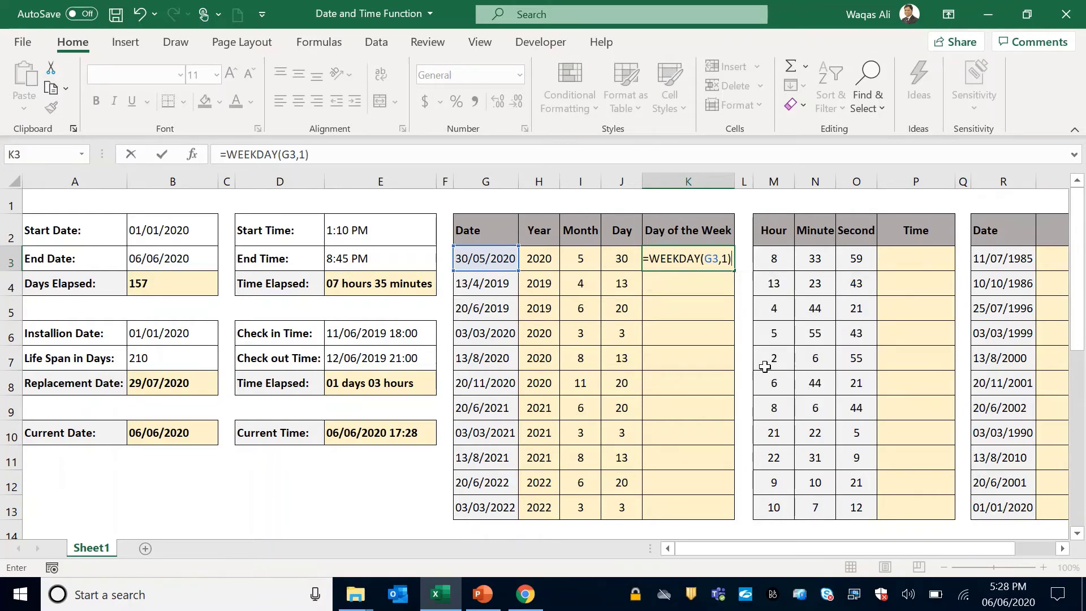
key("Return")
- Apply the custom number format dddd to the first Day of the Week cell K3 and copy it down through row 13
left_click(689, 262)
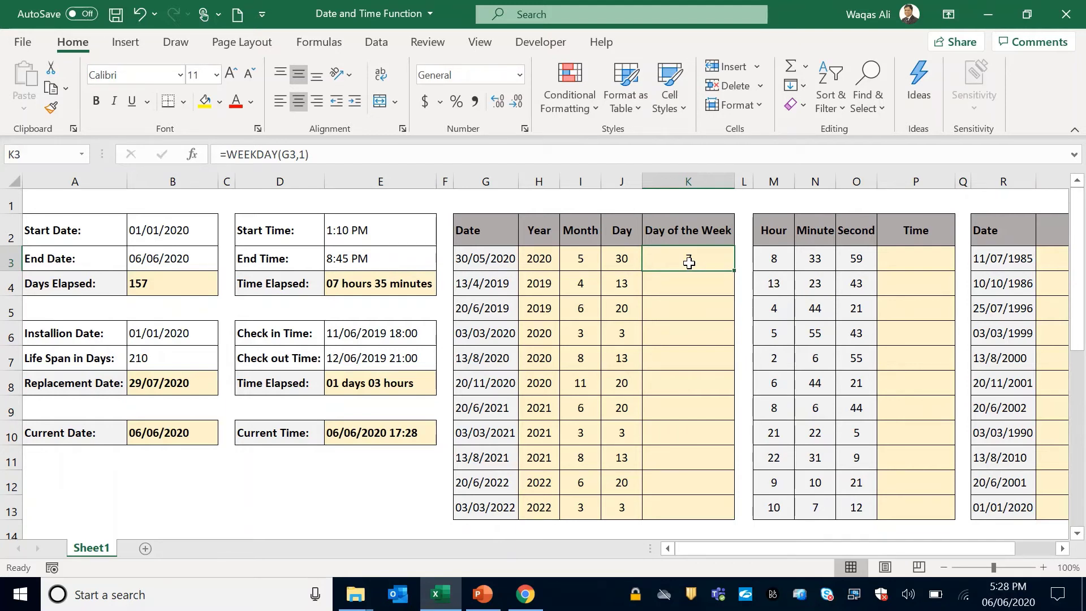
right_click(689, 262)
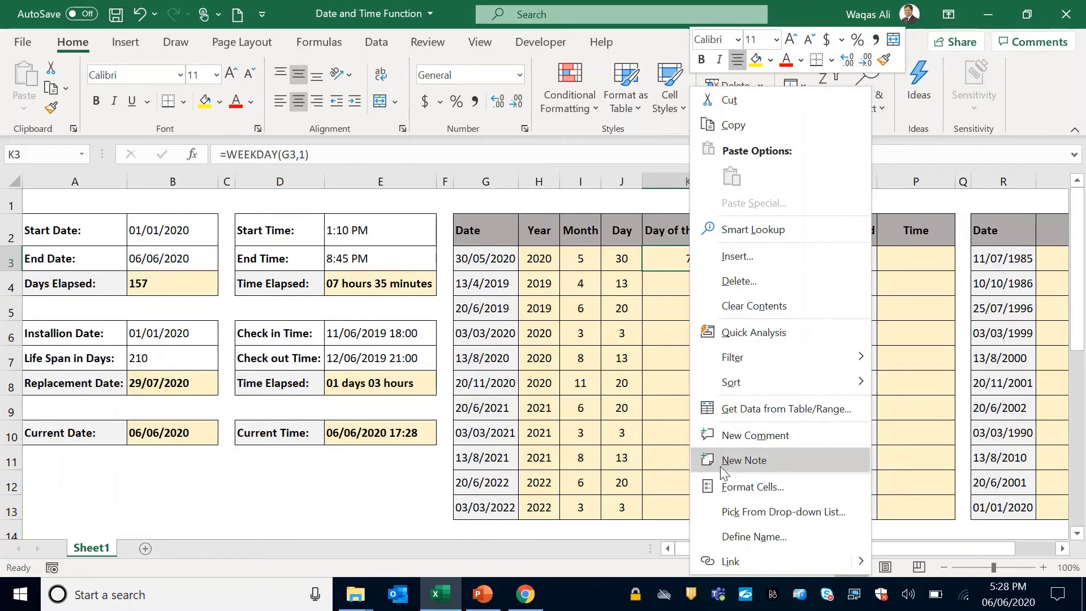
left_click(741, 491)
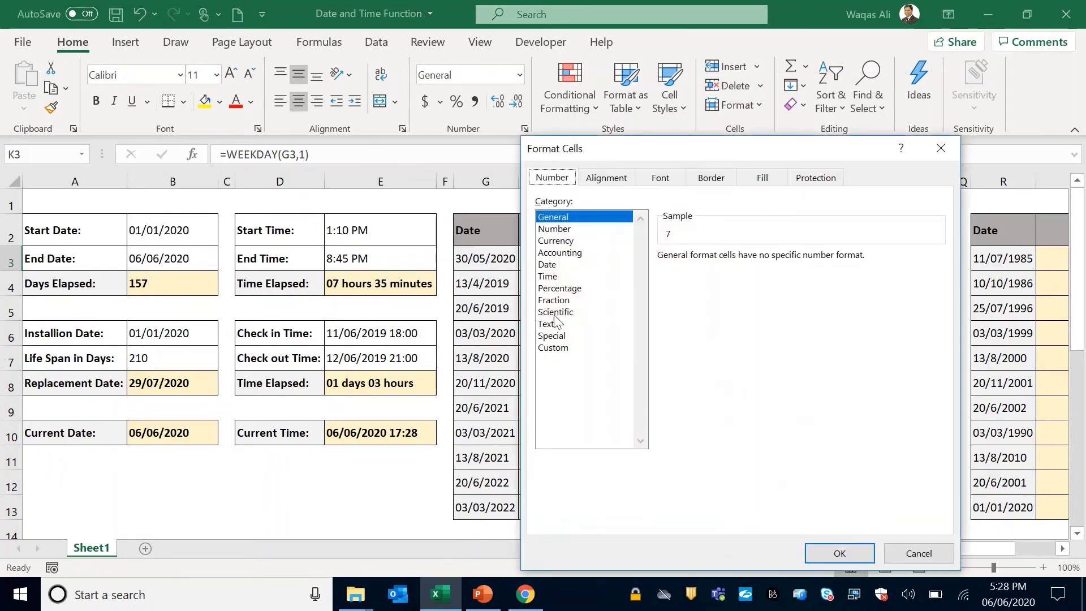
left_click(554, 348)
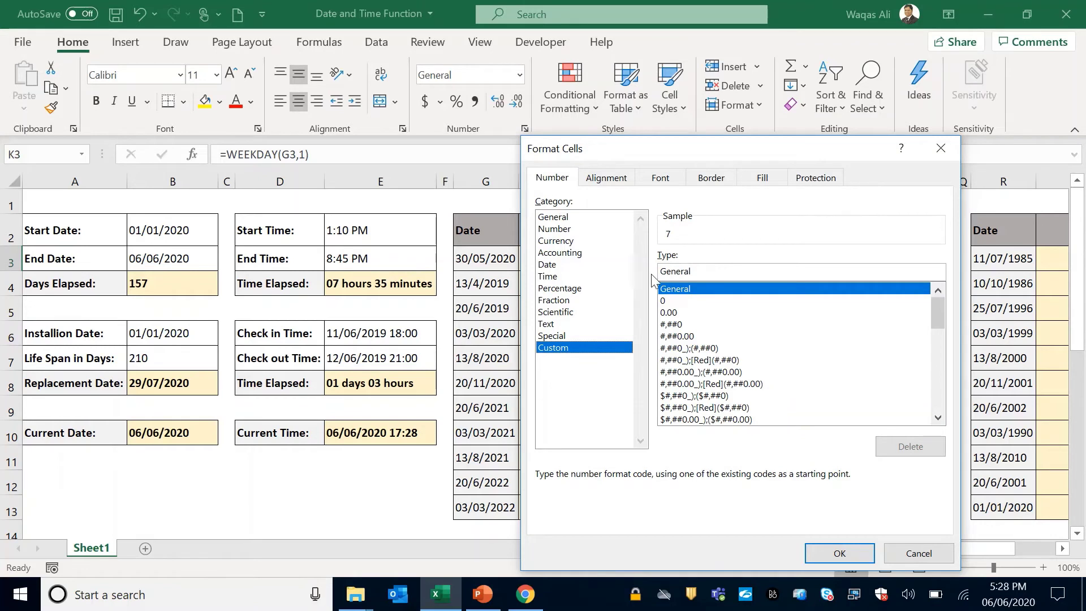
double_click(687, 272)
type("dddd")
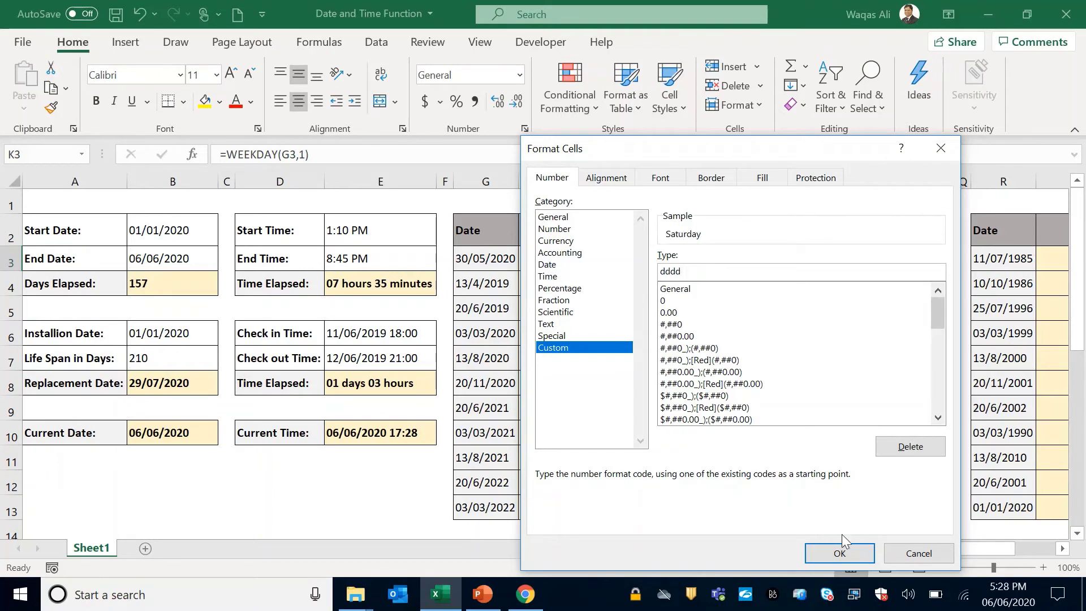
left_click(857, 559)
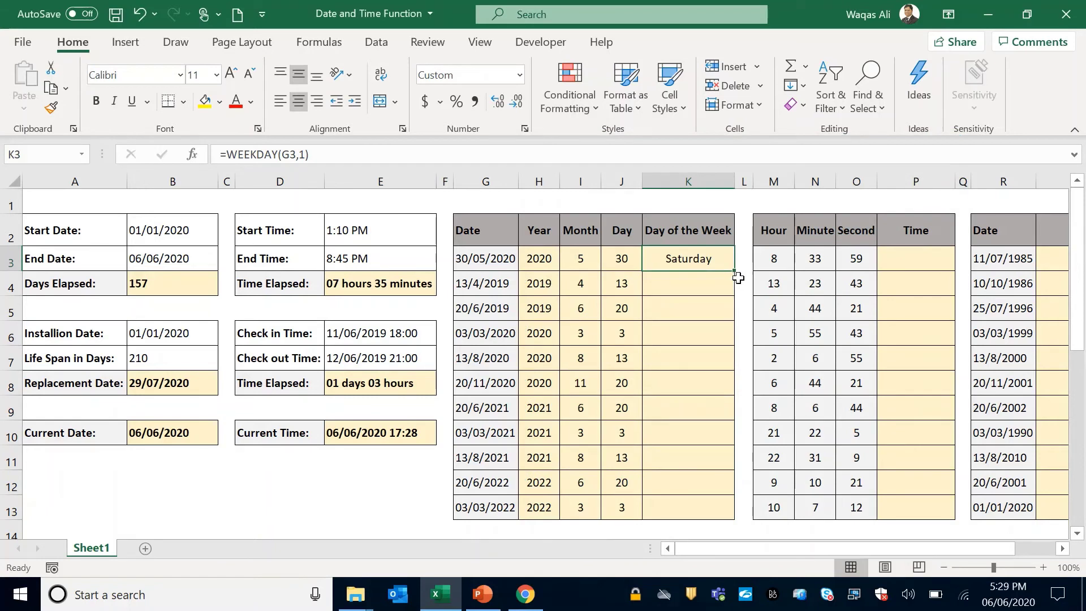
double_click(735, 273)
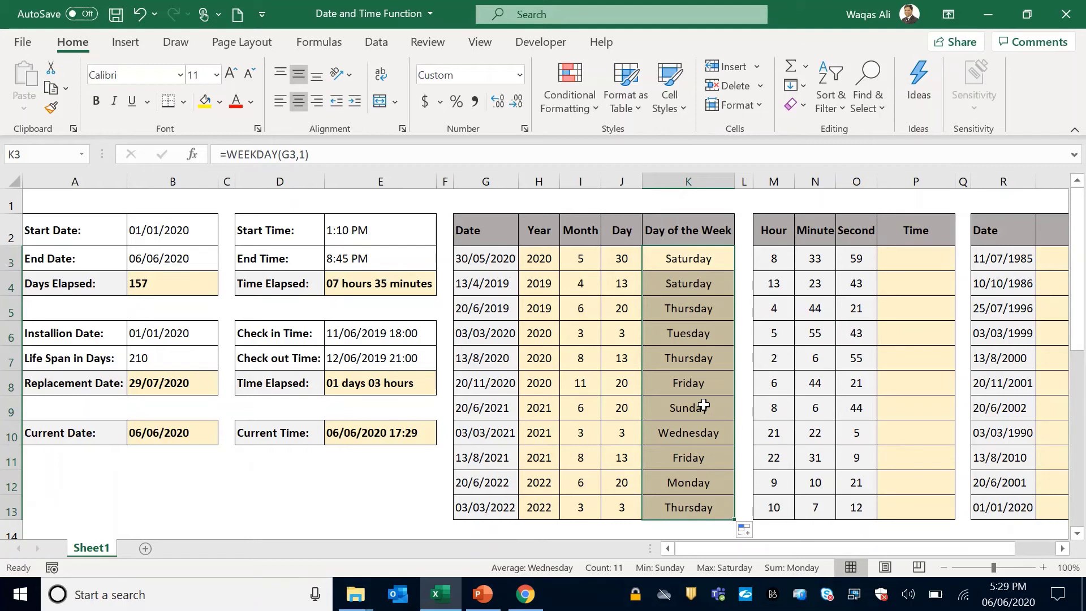
left_click(702, 264)
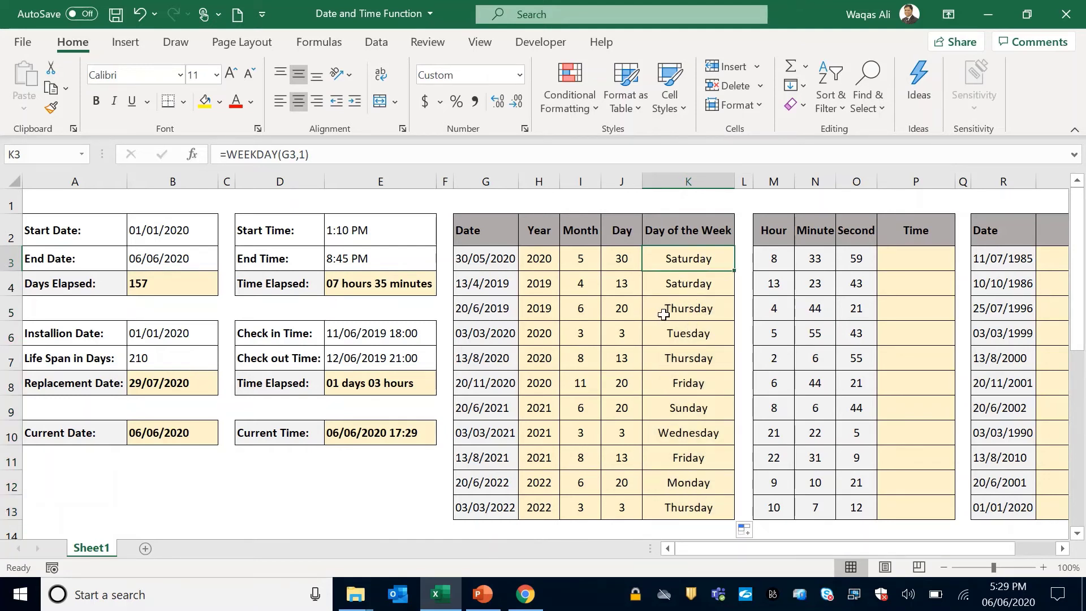
left_click(777, 257)
left_click(806, 261)
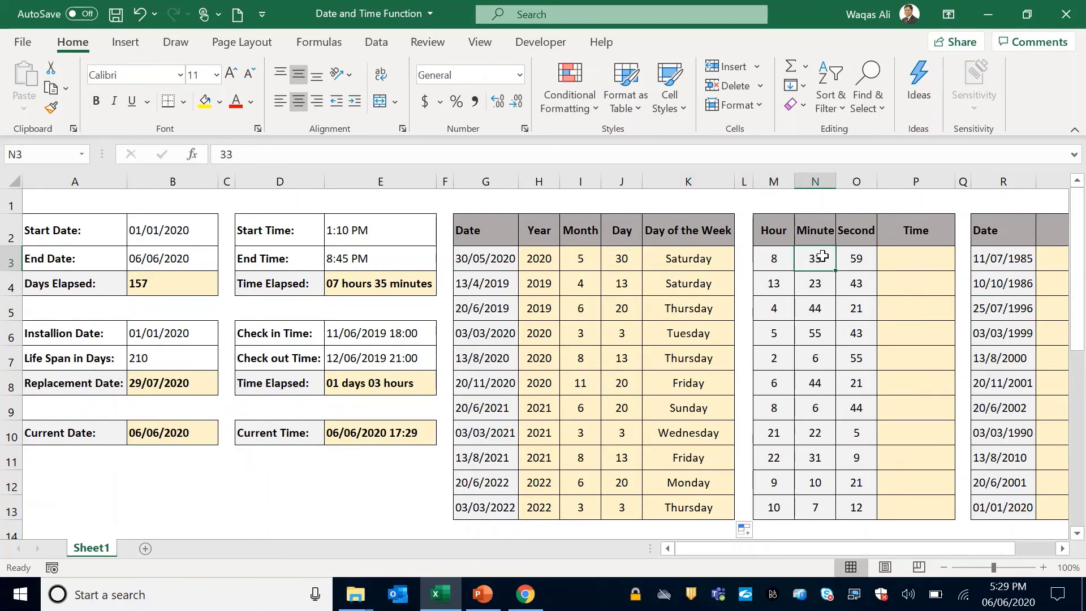
left_click(770, 258)
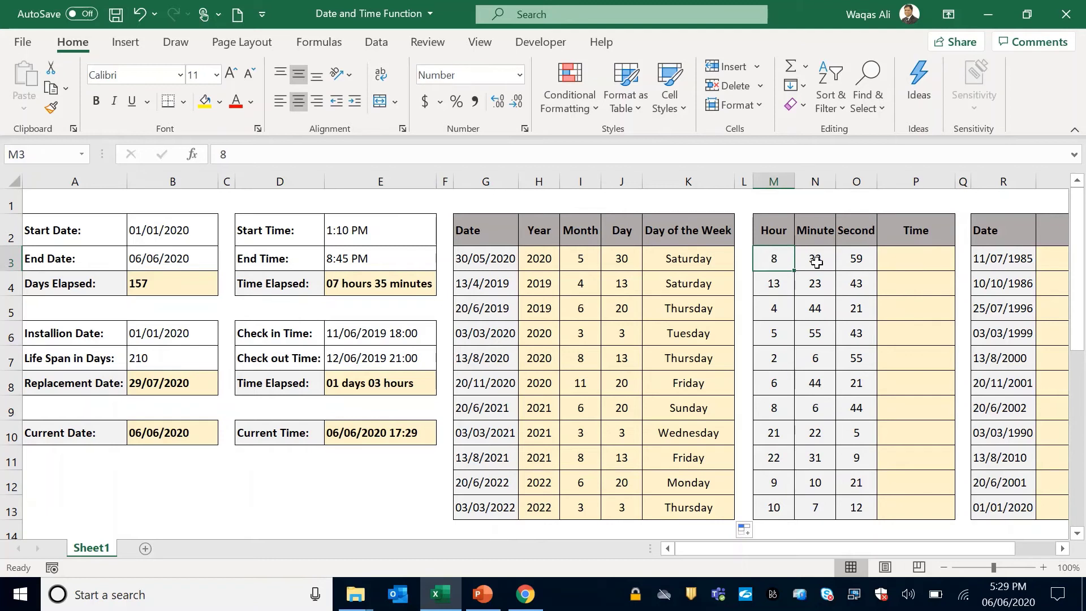
left_click(820, 260)
left_click(848, 259)
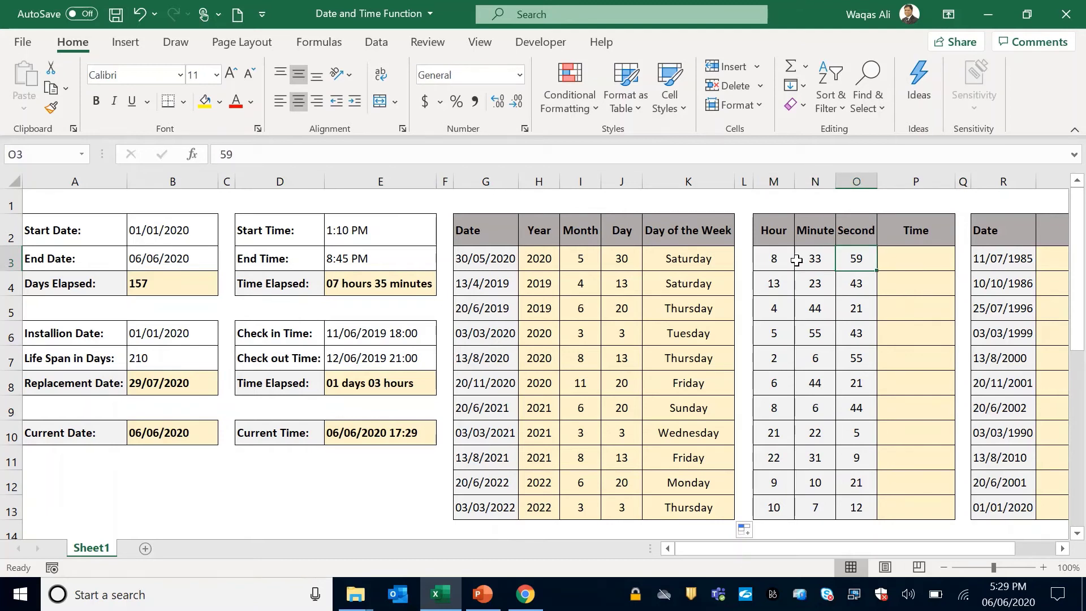
left_click_drag(776, 259, 844, 263)
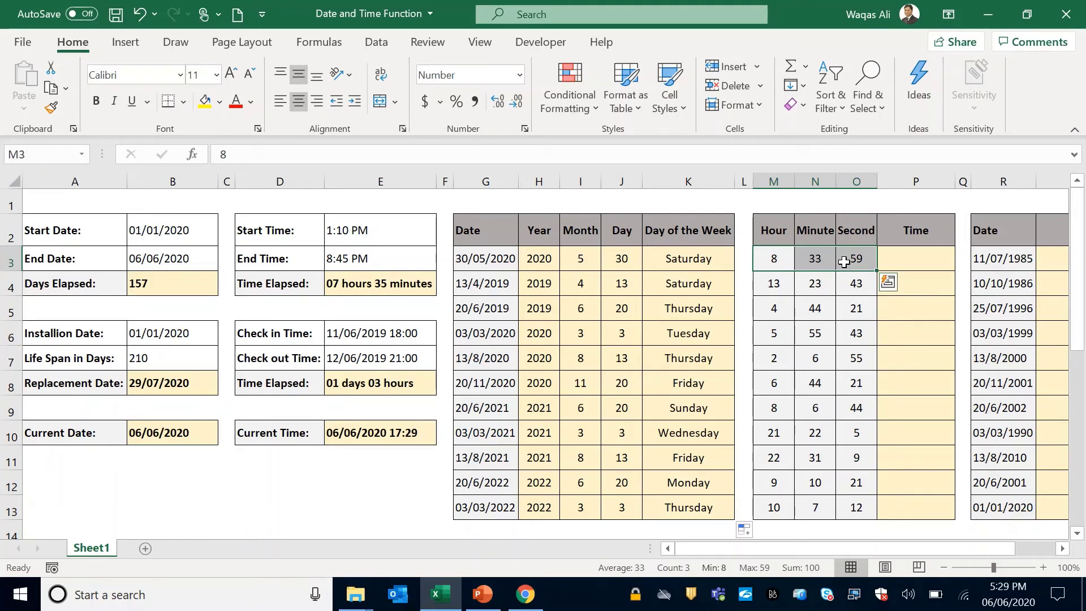
- Fill the first Time cell P3 with =TIME(M3,N3,O3), combining the hour, minute and second values
left_click(919, 261)
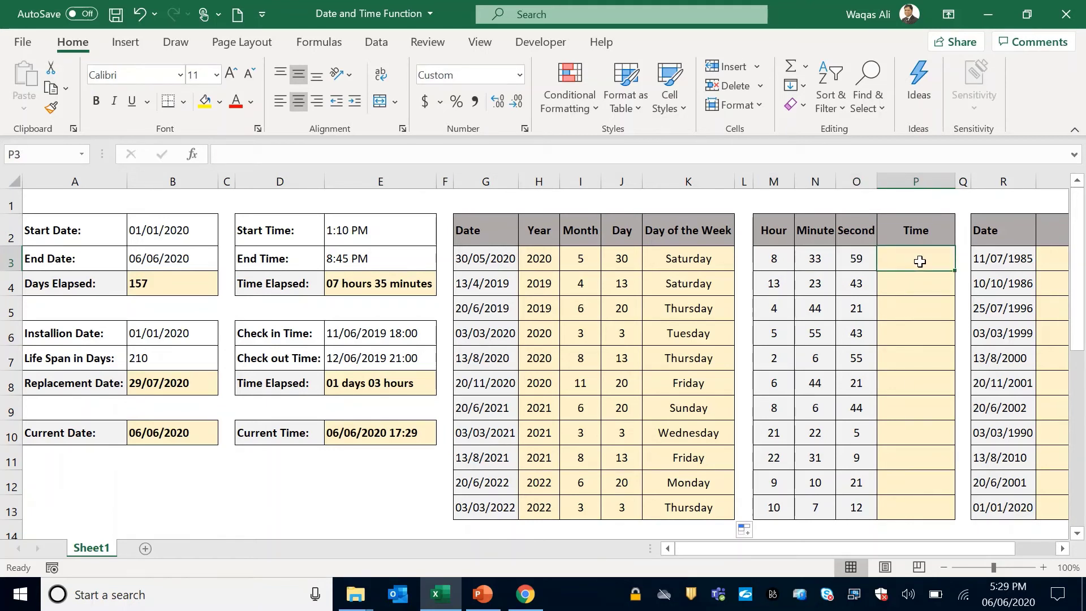
type("=")
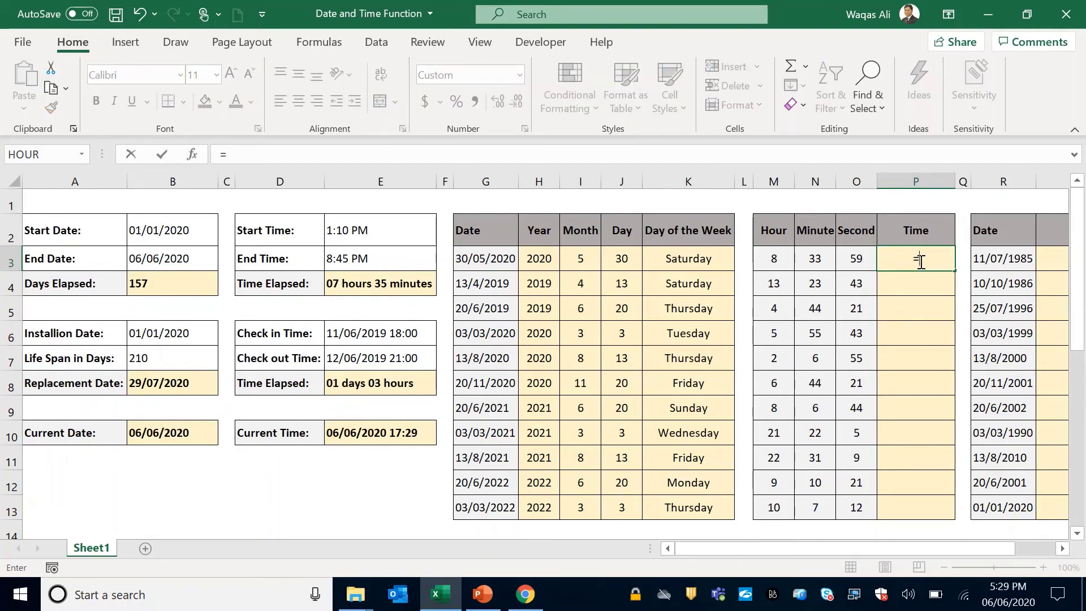
type("tim")
key("Tab")
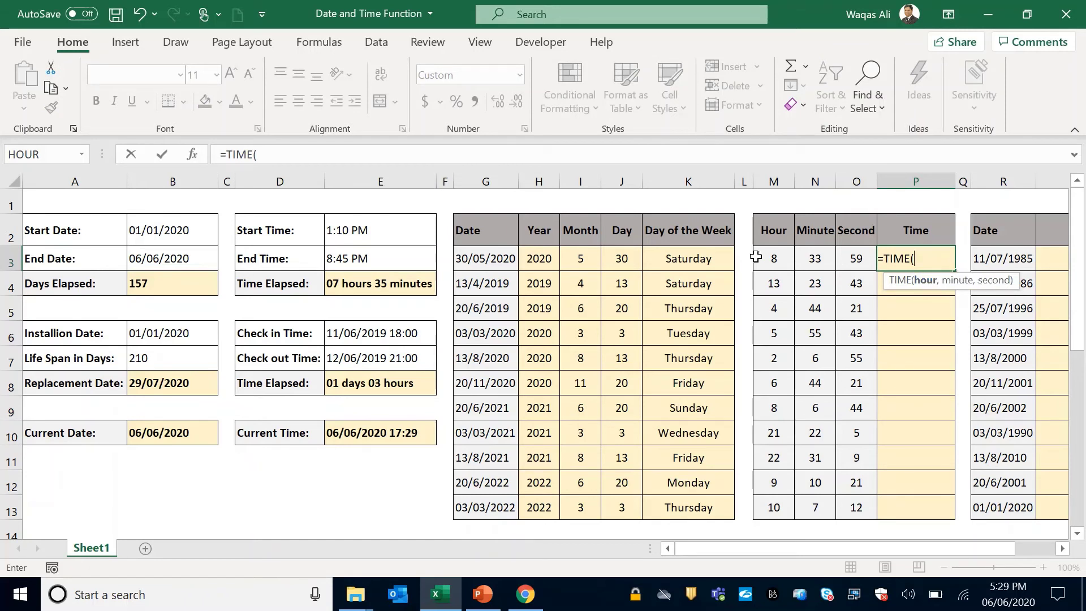
left_click(773, 258)
type(",")
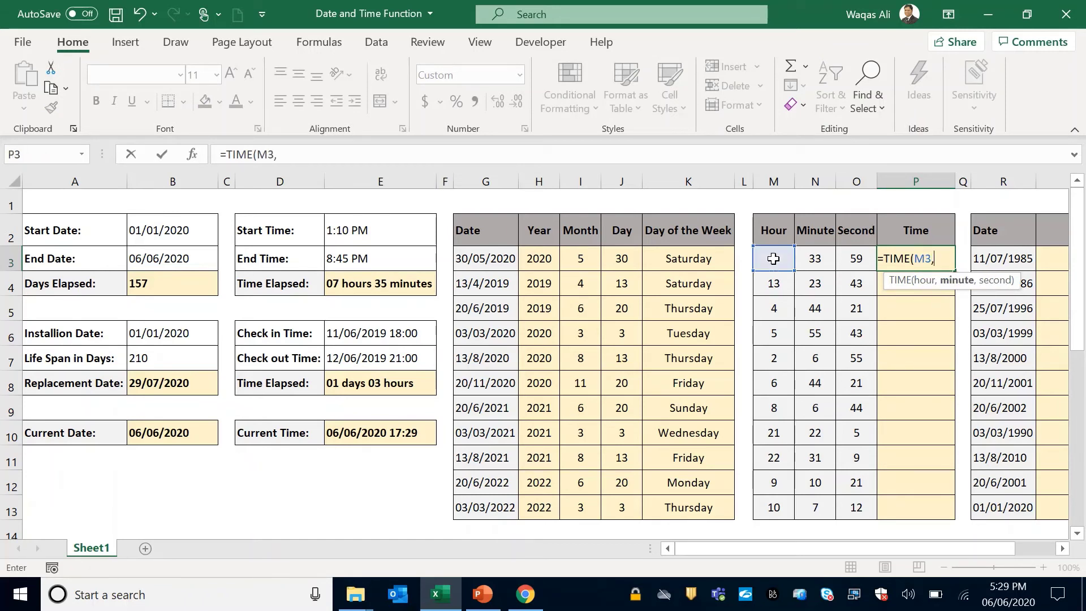
left_click(815, 261)
type(",")
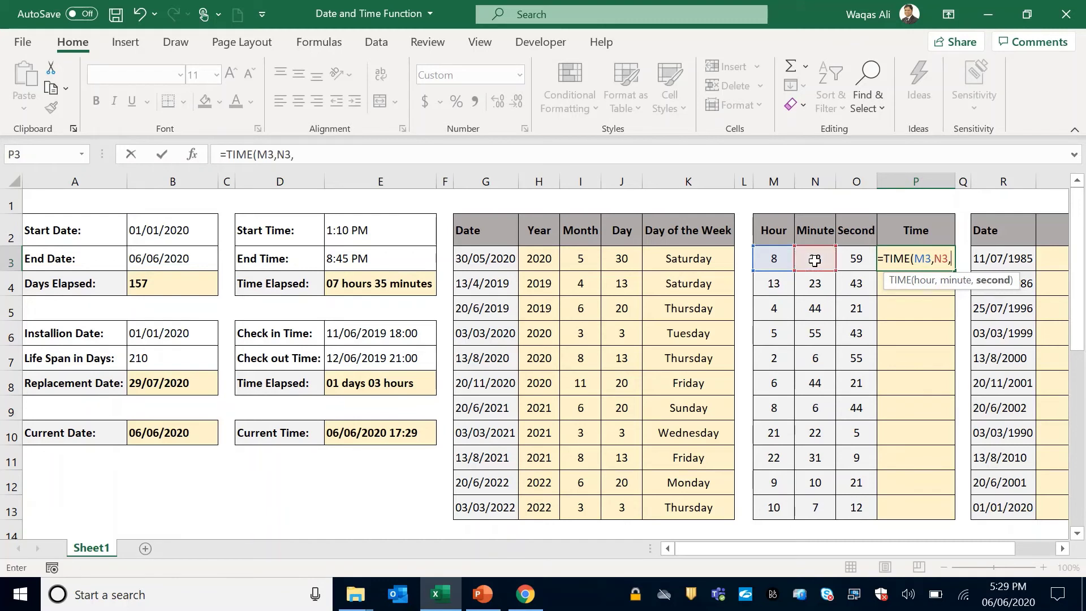
left_click(853, 255)
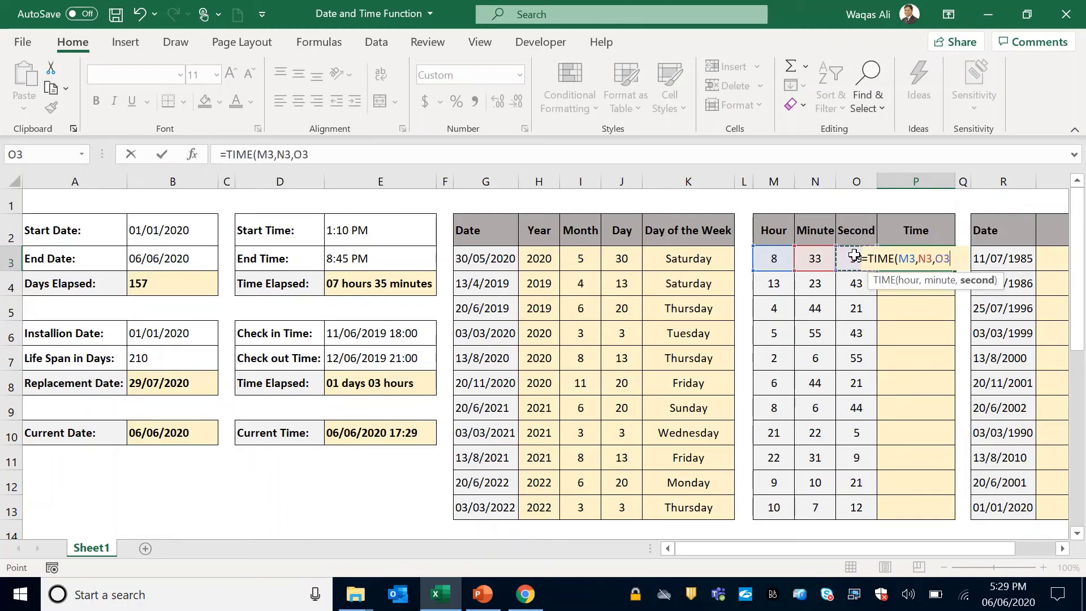
key("Return")
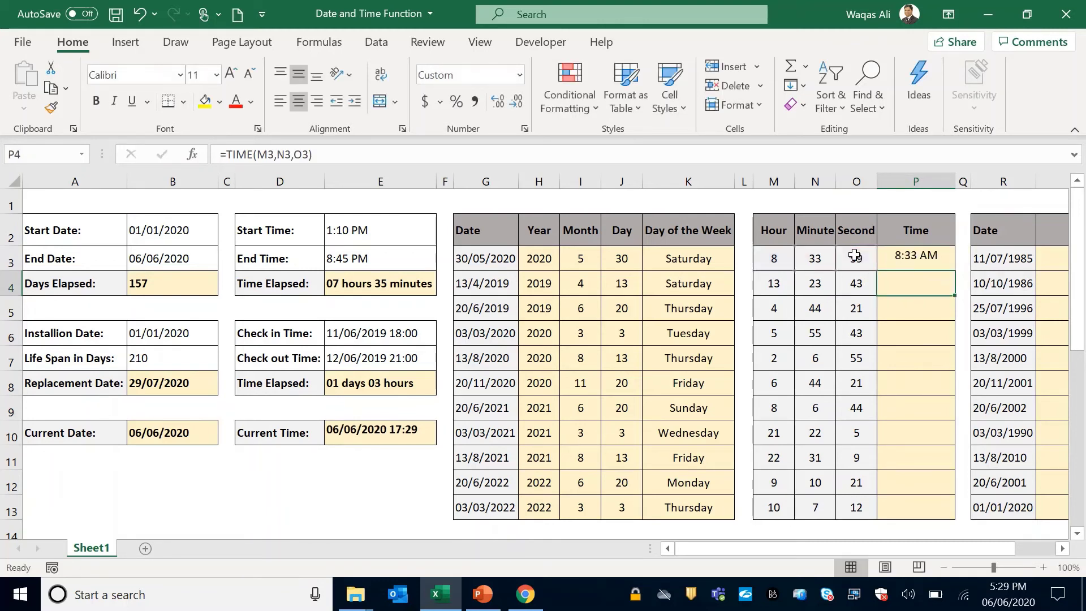
- Copy the Time formula in P3 down through row 13
left_click(938, 261)
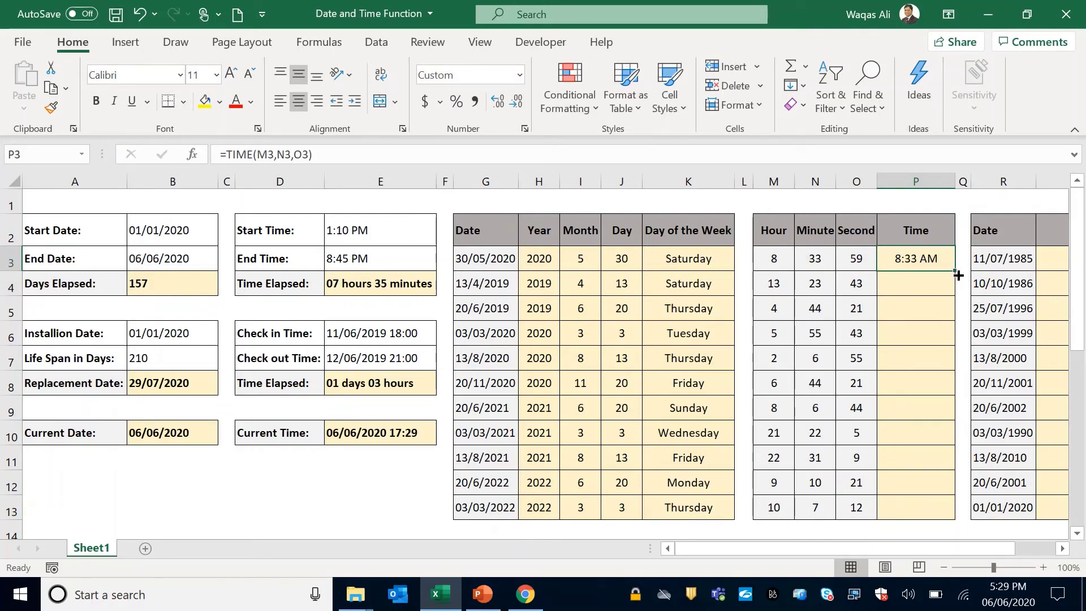
double_click(955, 272)
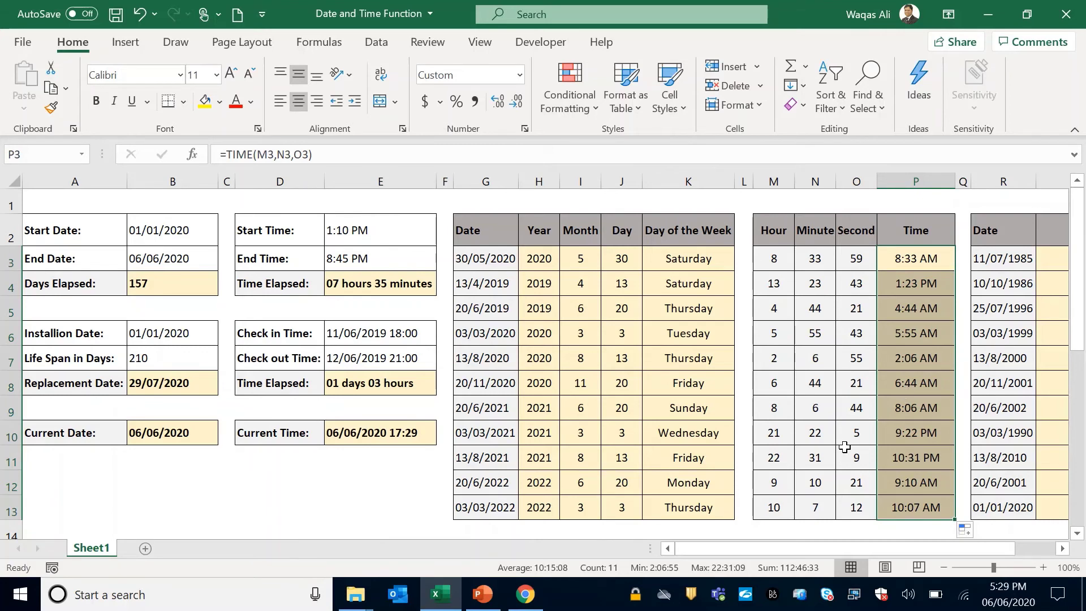
left_click(880, 464)
- Fill the first Age cell S3 with the formula =TODAY()-R3
left_click_drag(772, 544, 838, 546)
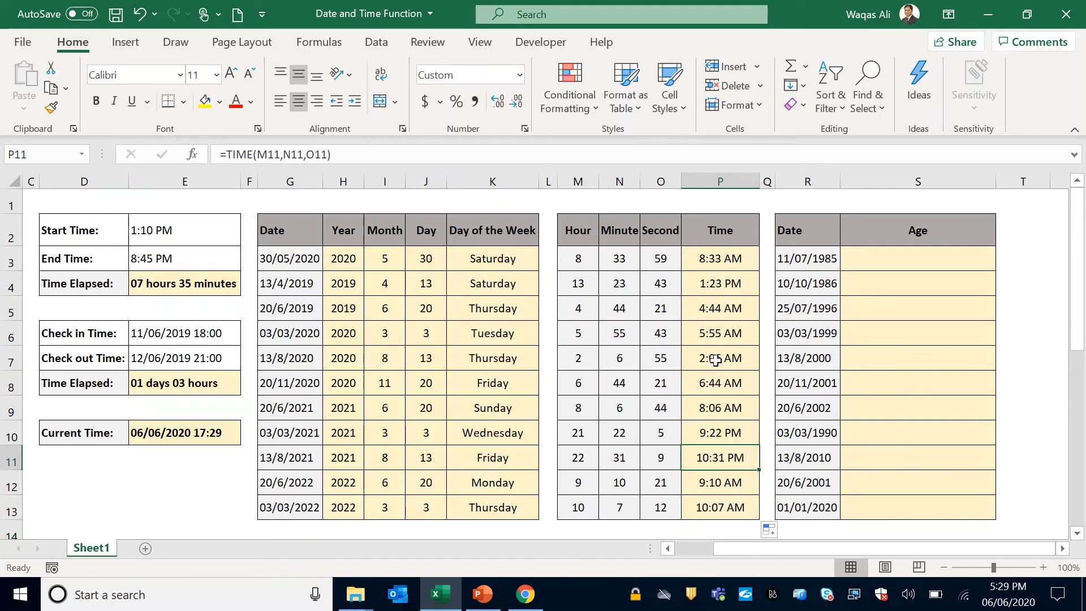
left_click(886, 261)
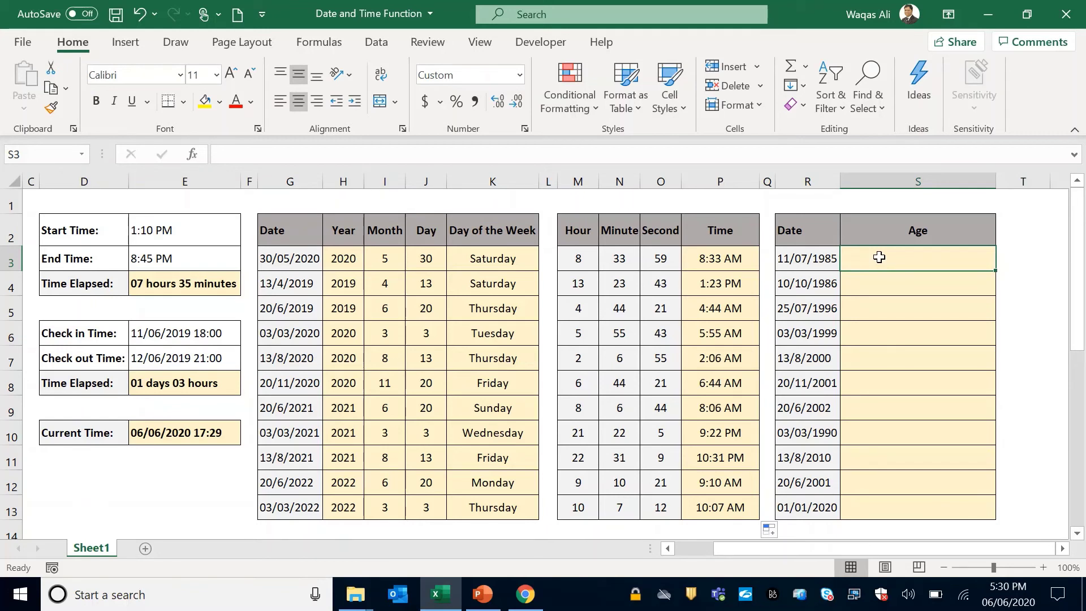
type("=")
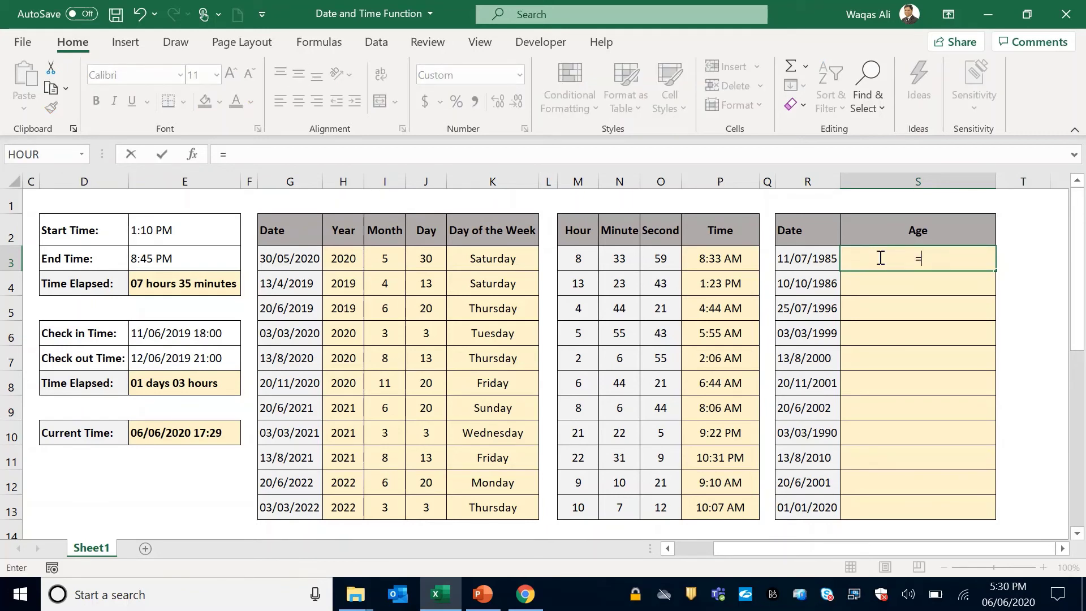
type("toda")
key("Tab")
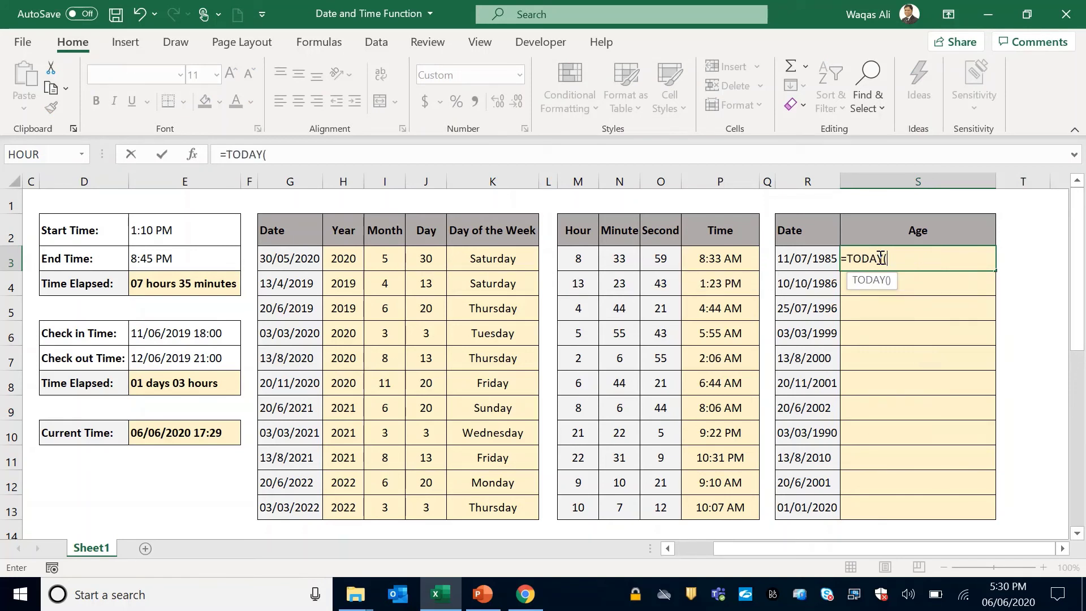
type(")-")
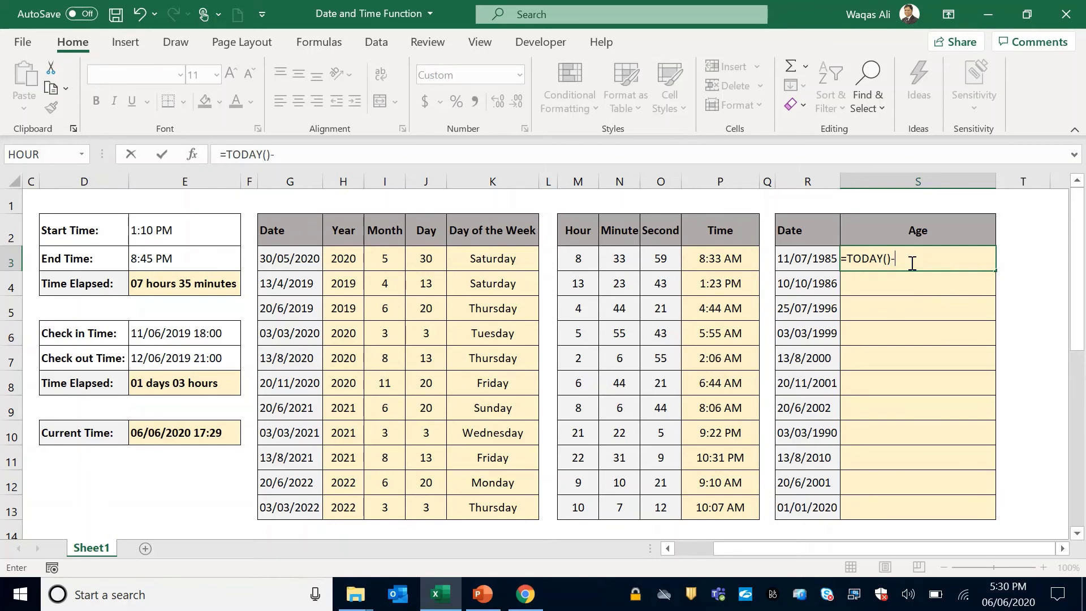
left_click(823, 255)
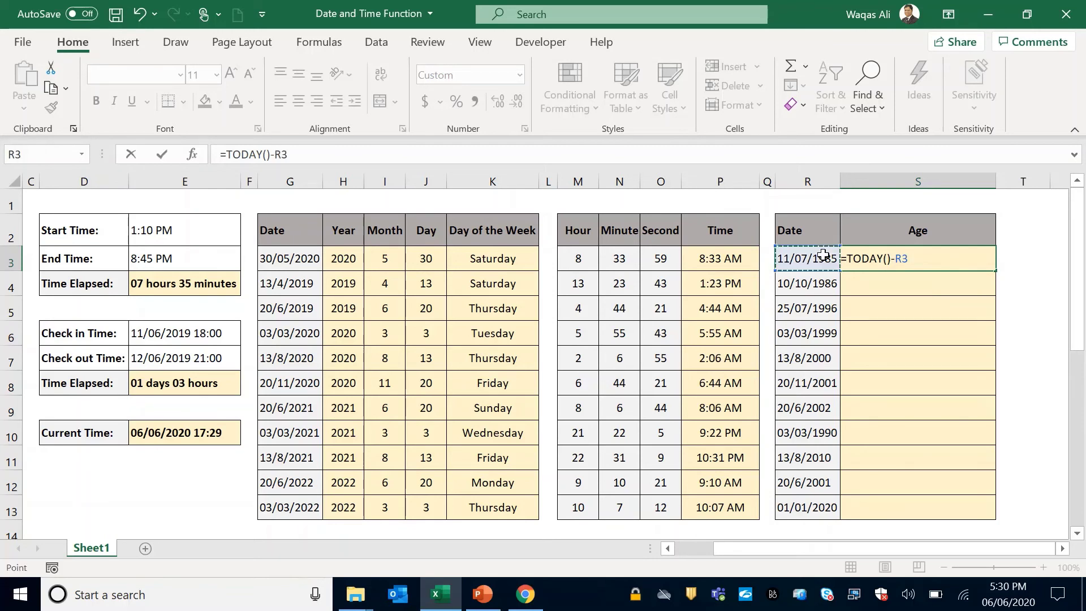
key("Return")
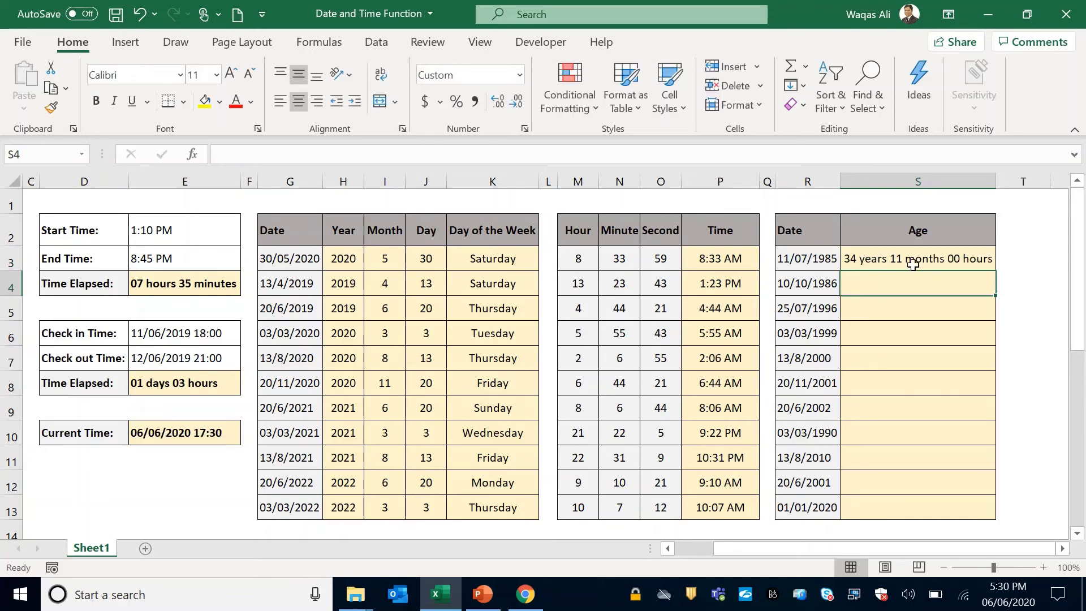
- Reset the number format of the Age cells S3:S13 to General
left_click(947, 260)
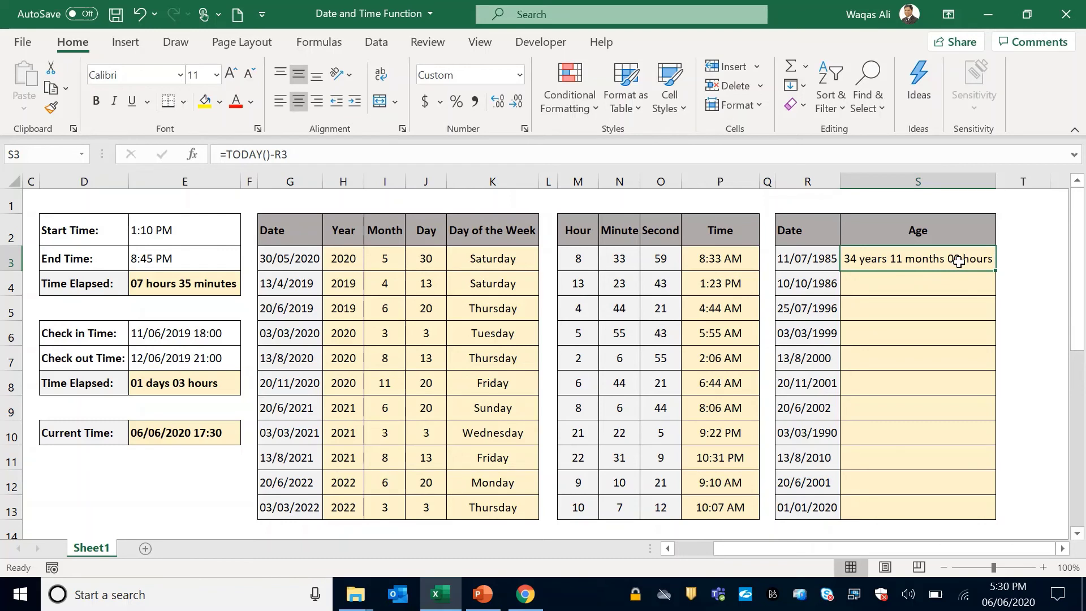
left_click_drag(958, 261, 954, 480)
left_click_drag(954, 500, 955, 500)
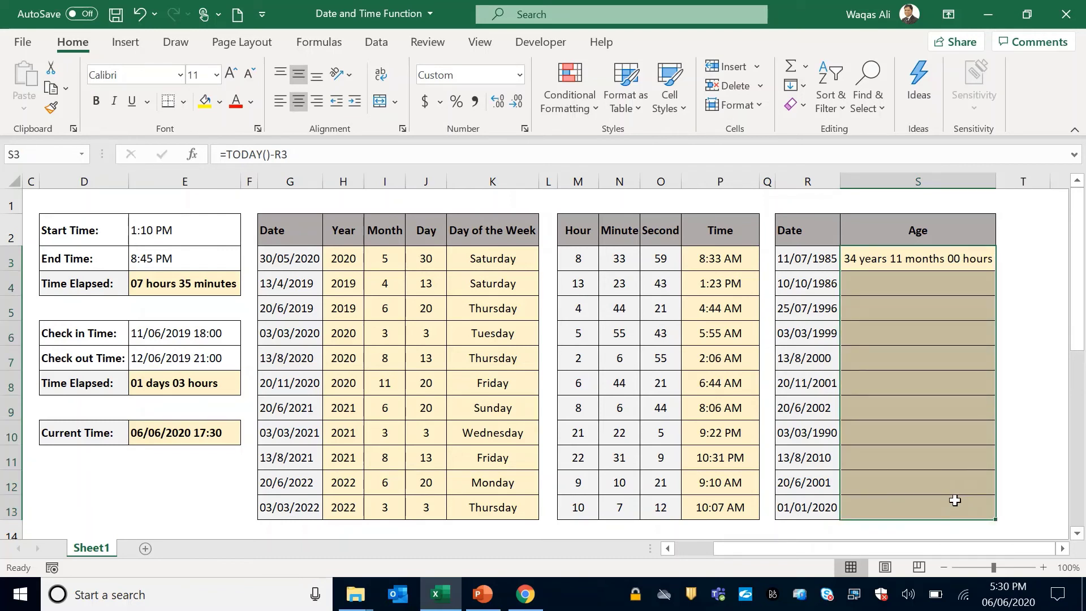
left_click(518, 75)
left_click(509, 111)
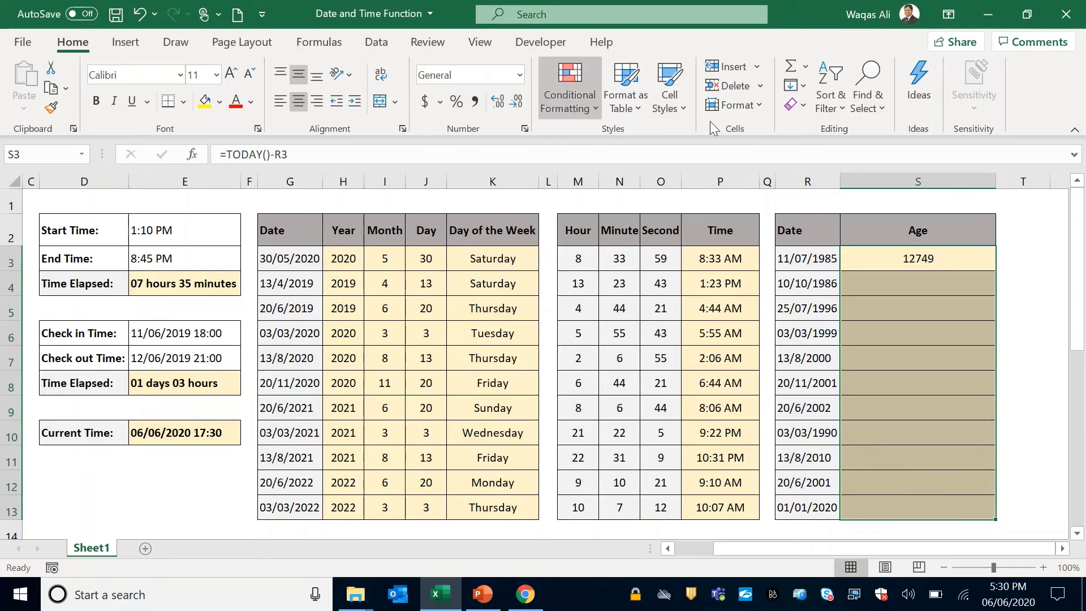
- Give the first Age cell S3 the custom number format yy "years" mm "months" dd "days"
left_click(900, 268)
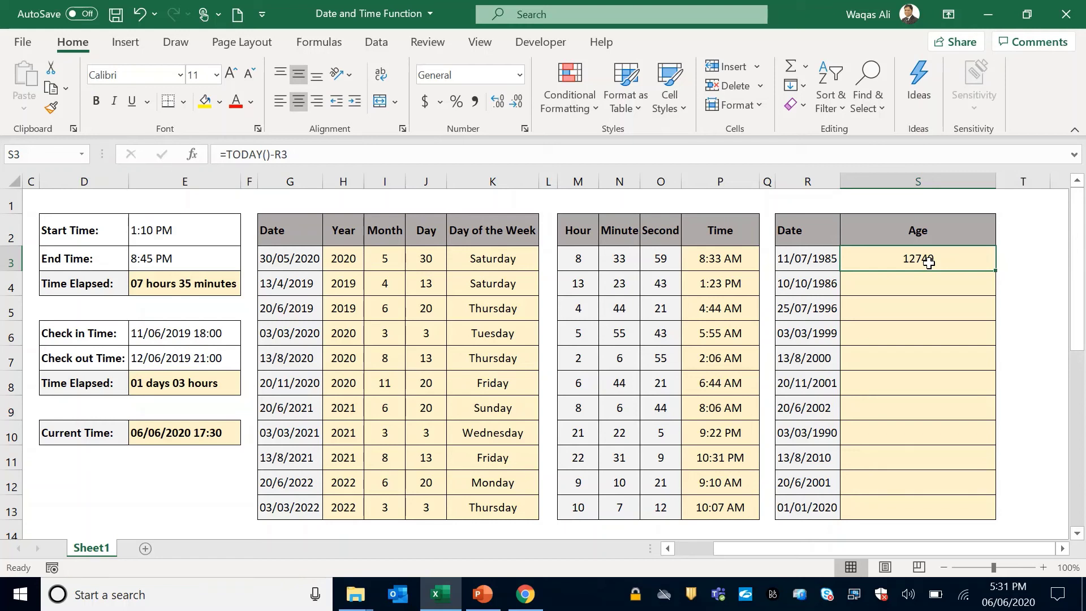
right_click(929, 263)
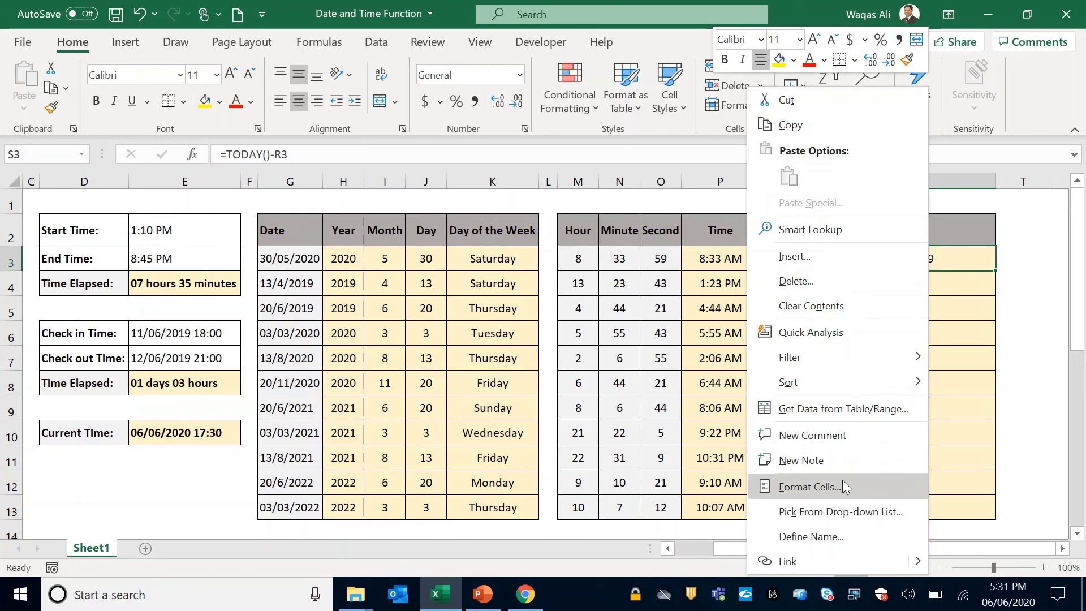
left_click(843, 481)
left_click(662, 347)
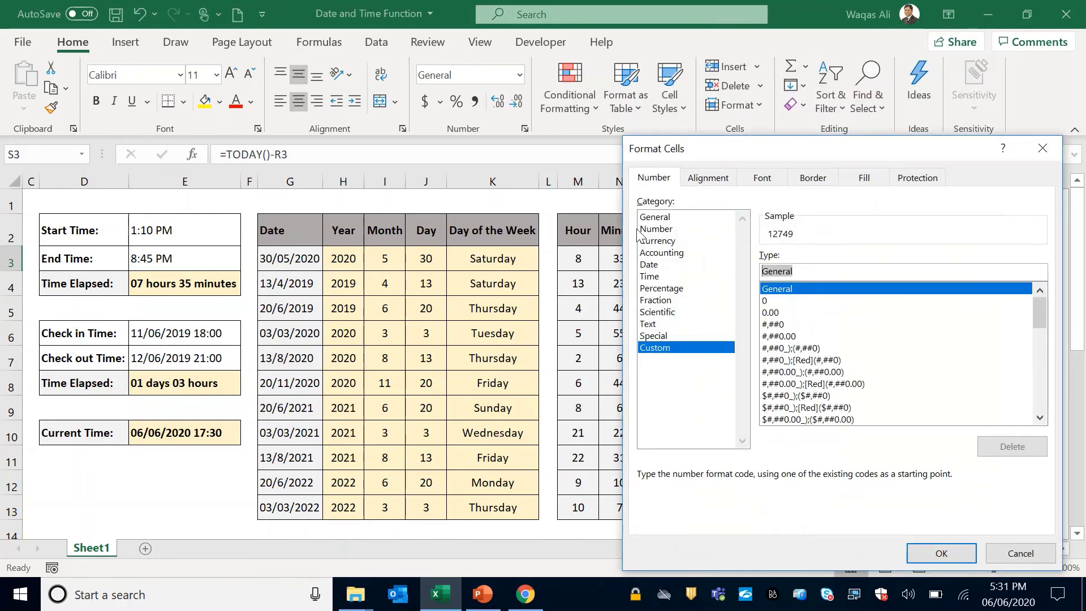
type("yy")
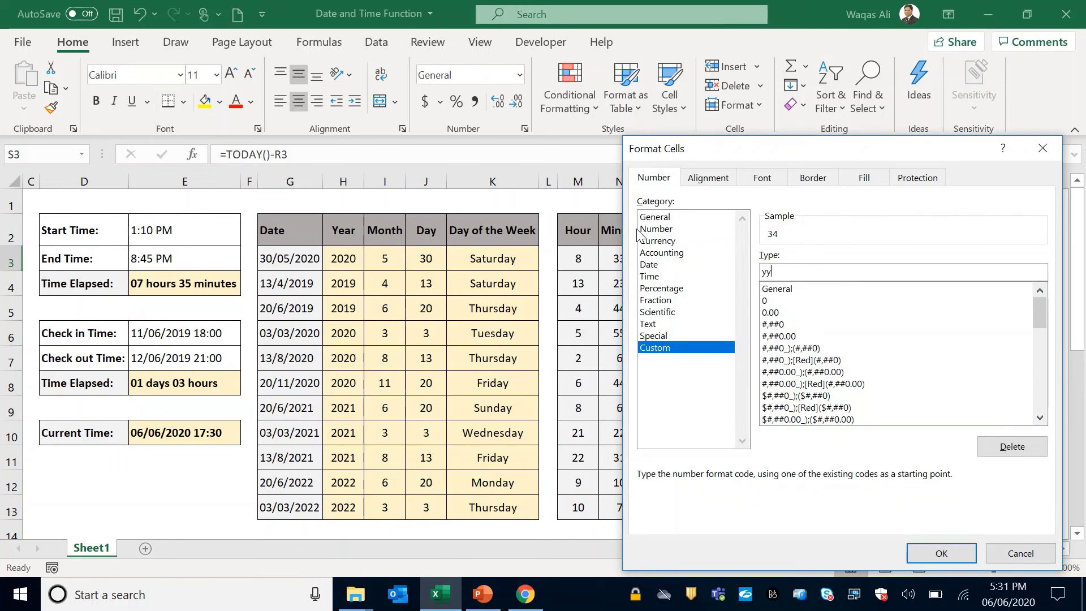
type(" \"")
type("year")
type("\"")
type("s")
type(" mm")
type(" \"")
type("months")
type("\"")
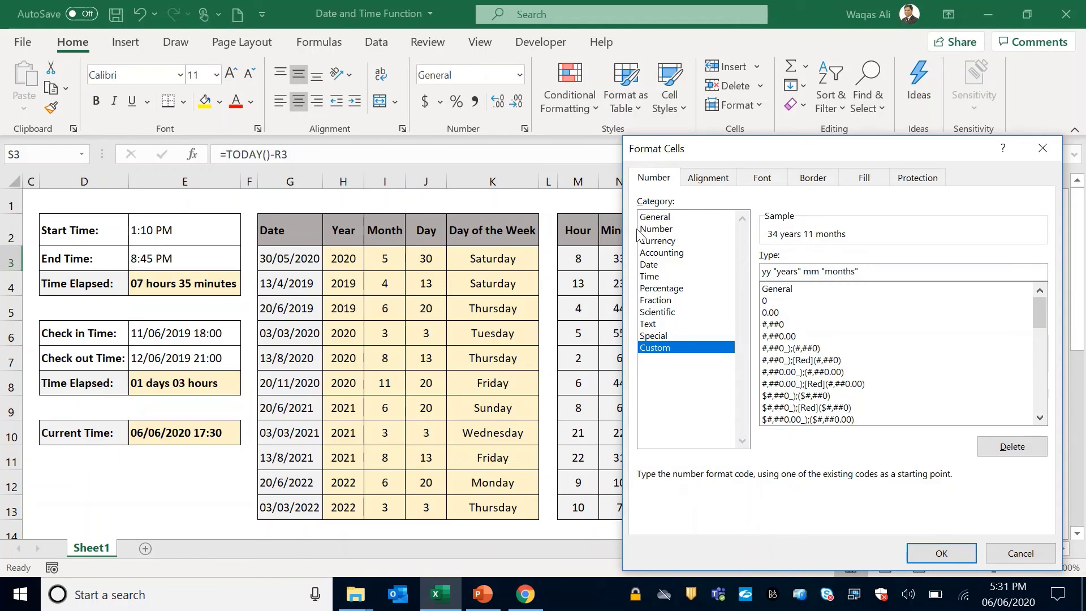
type("dd \"days\"")
left_click(930, 554)
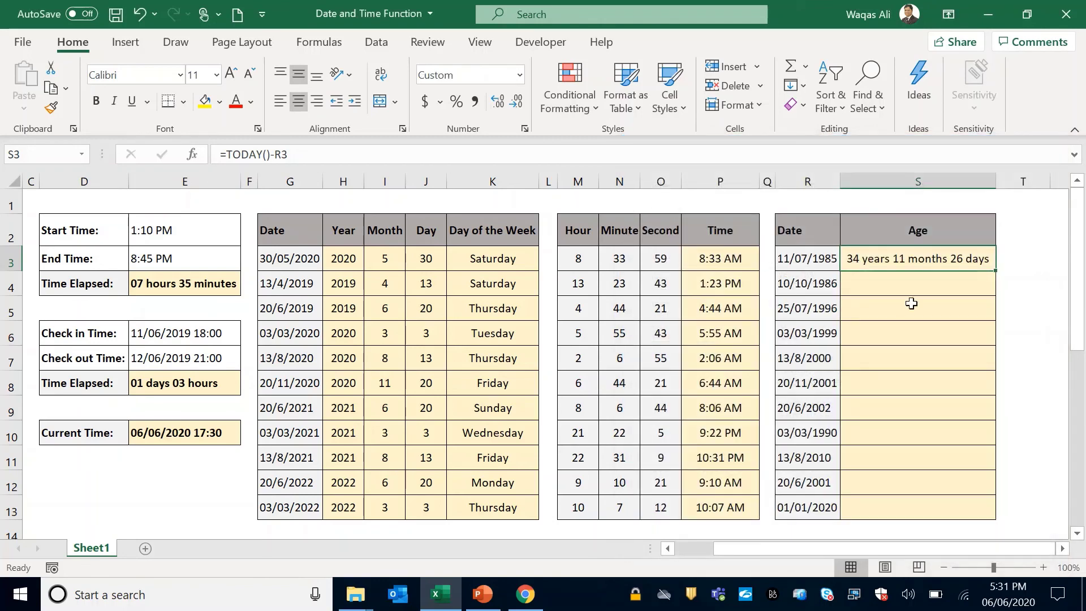
- Copy the Age formula and its format from S3 down through row 13
double_click(997, 272)
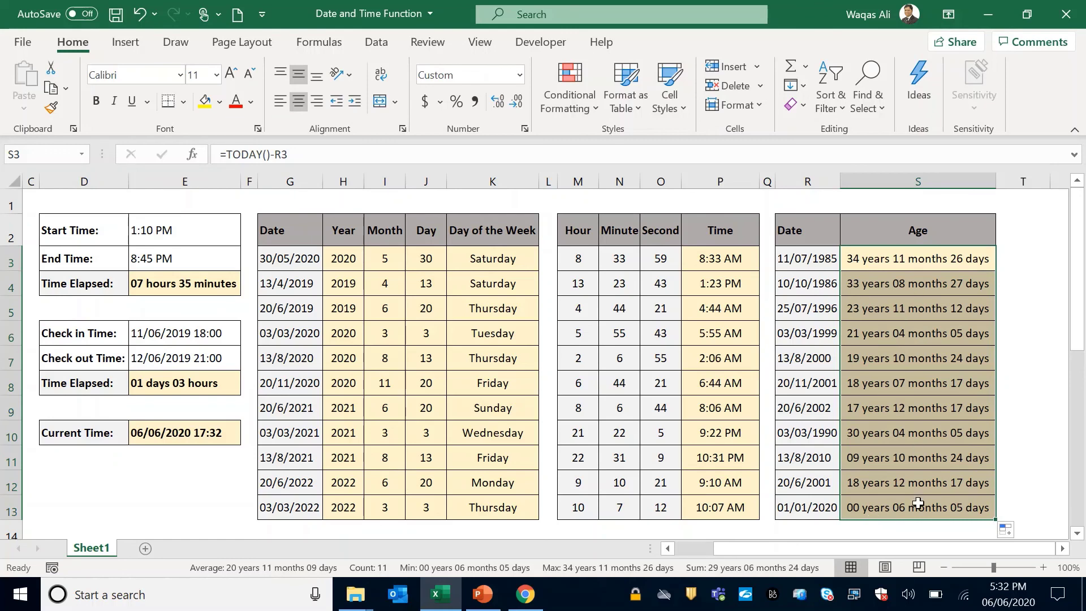
left_click(924, 274)
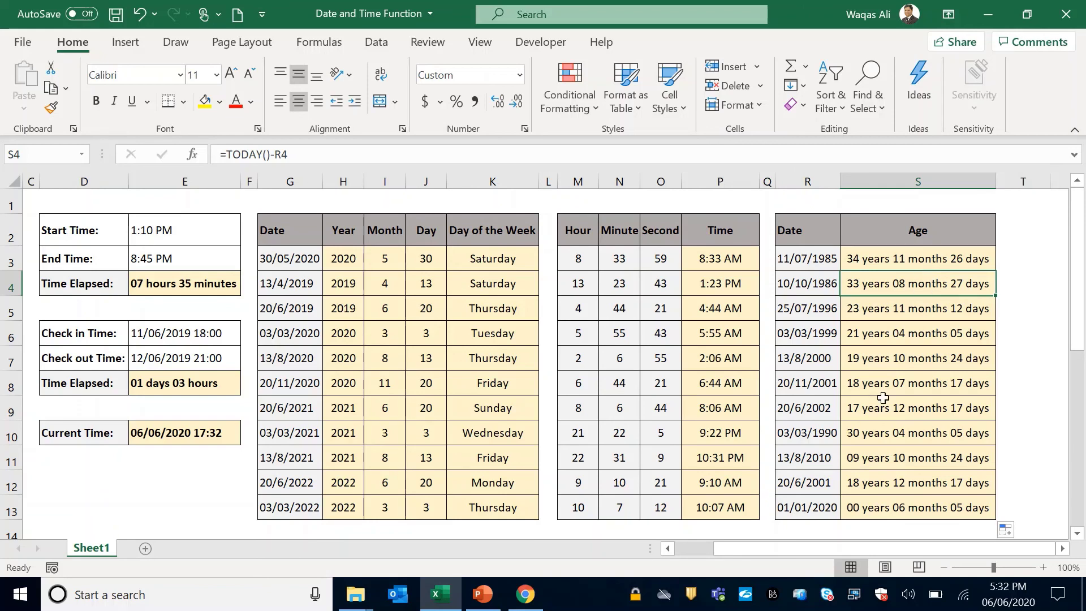
- Review the formulas in the two Time Elapsed cells, E4 and E8, and the Current Time cell E10
left_click(700, 545)
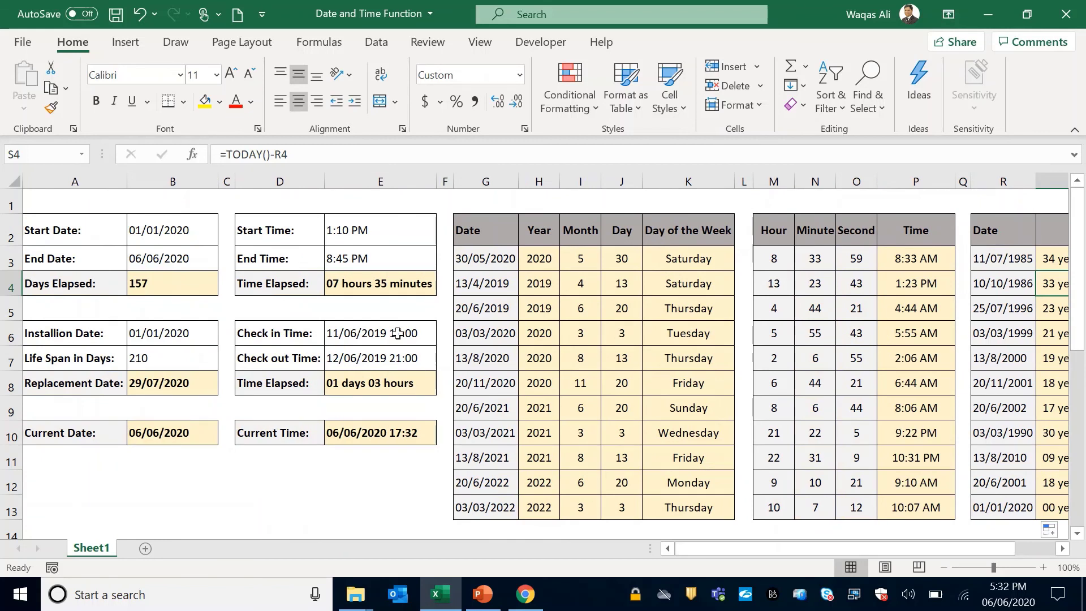
left_click(382, 287)
left_click(376, 383)
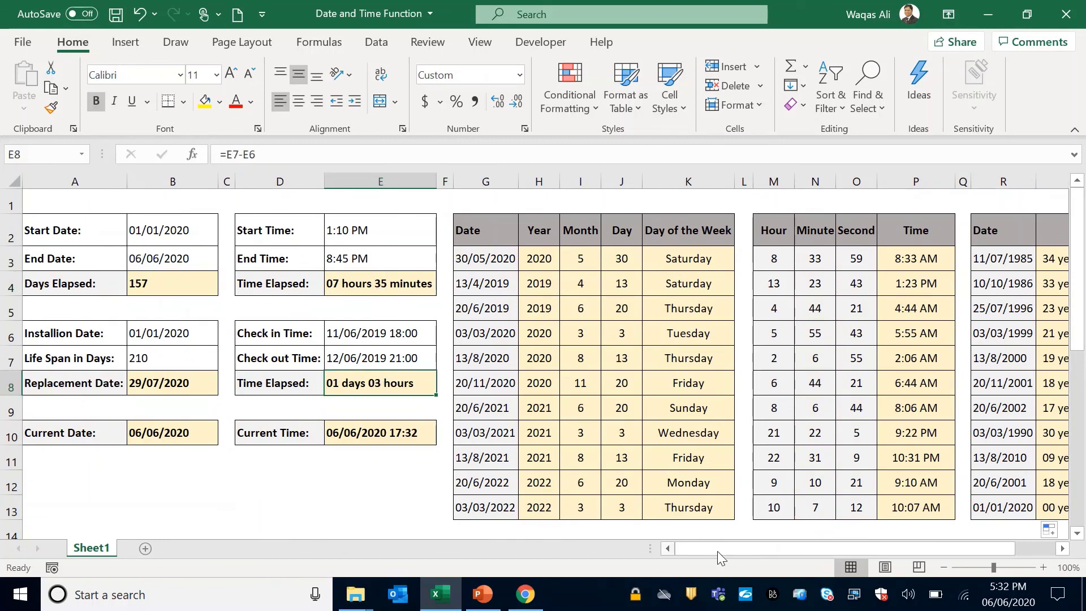
left_click_drag(725, 552, 656, 572)
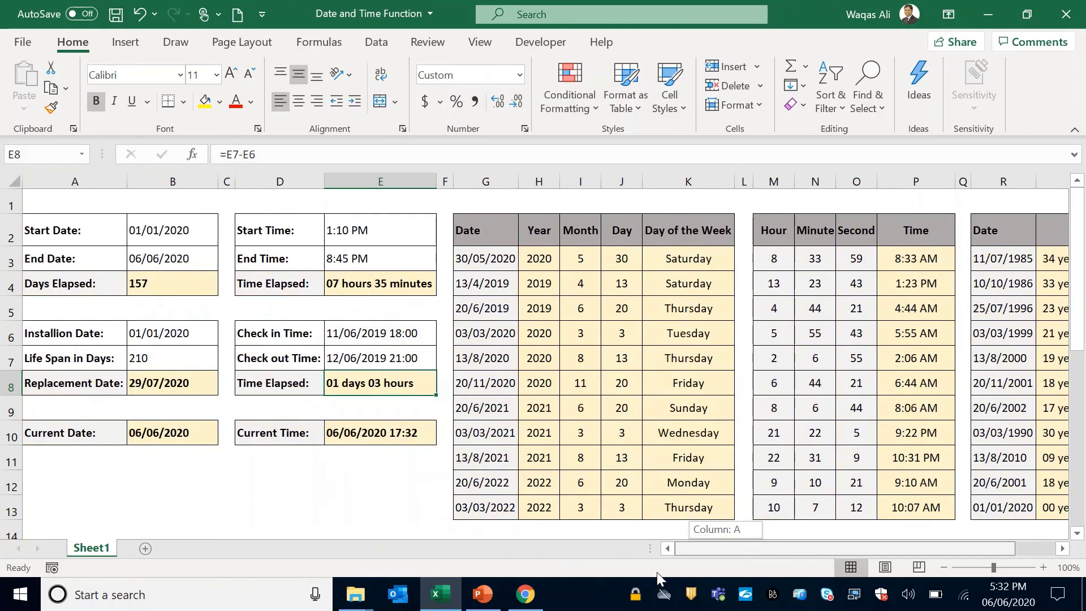
left_click(394, 434)
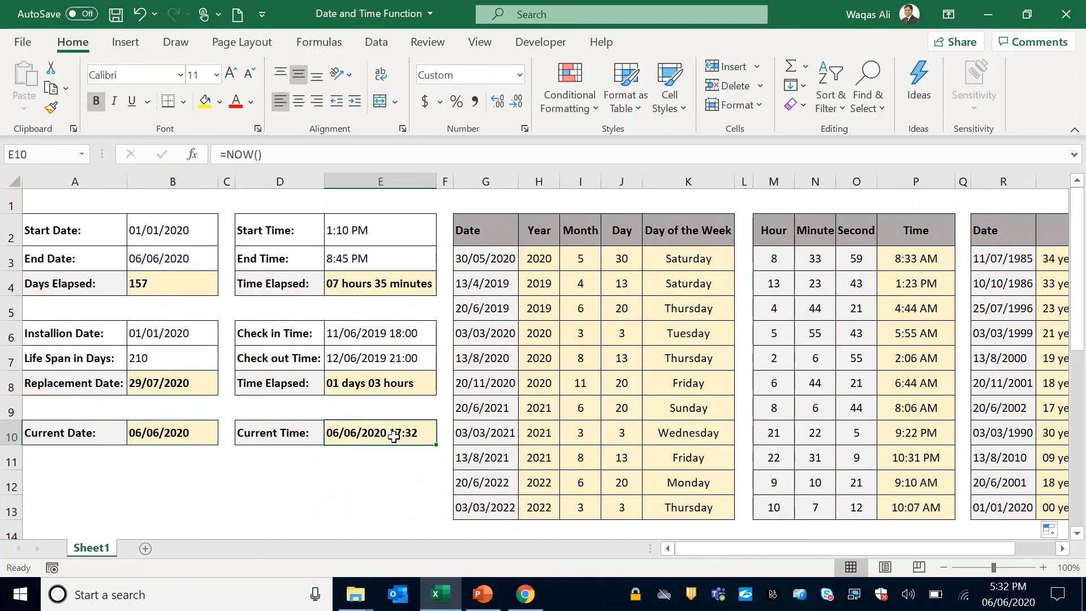